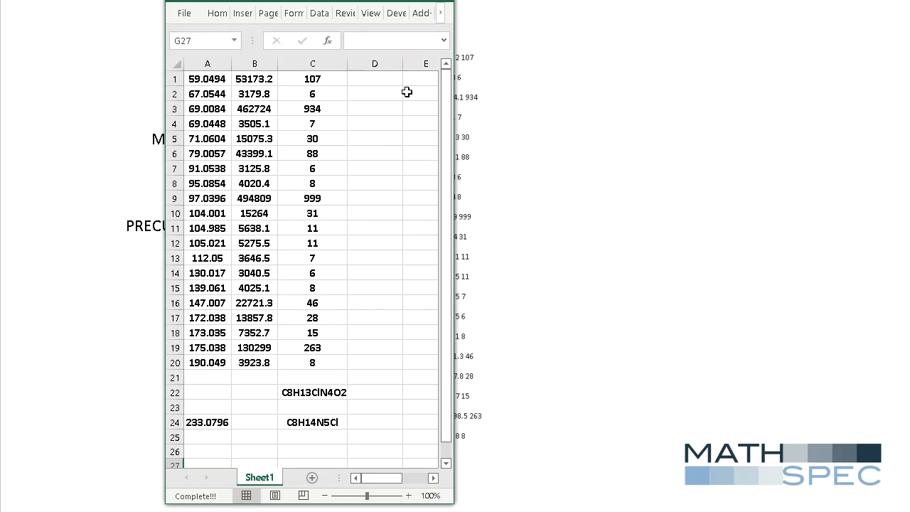
Enter the formula =A24-Mass("proton")-Mass(C24) in cell D24.
{"action": "left_click", "coordinate": [368, 421]}
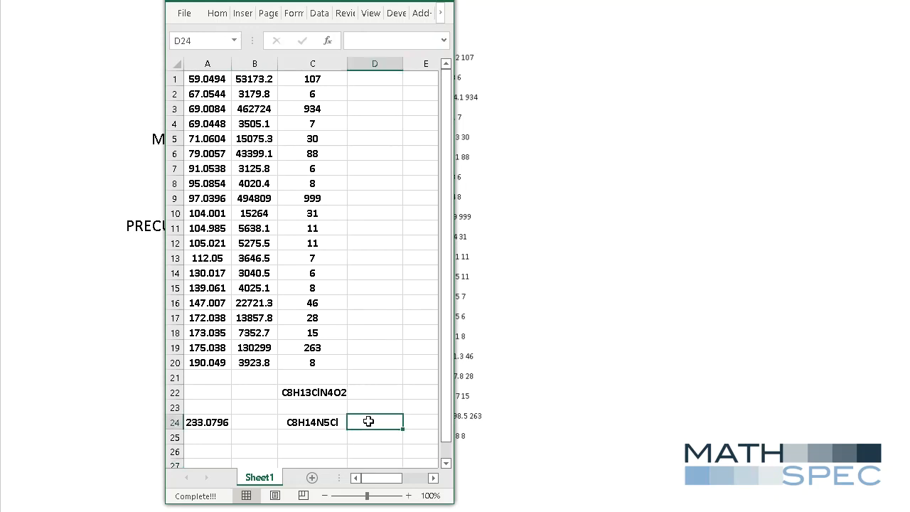
{"action": "type", "text": "="}
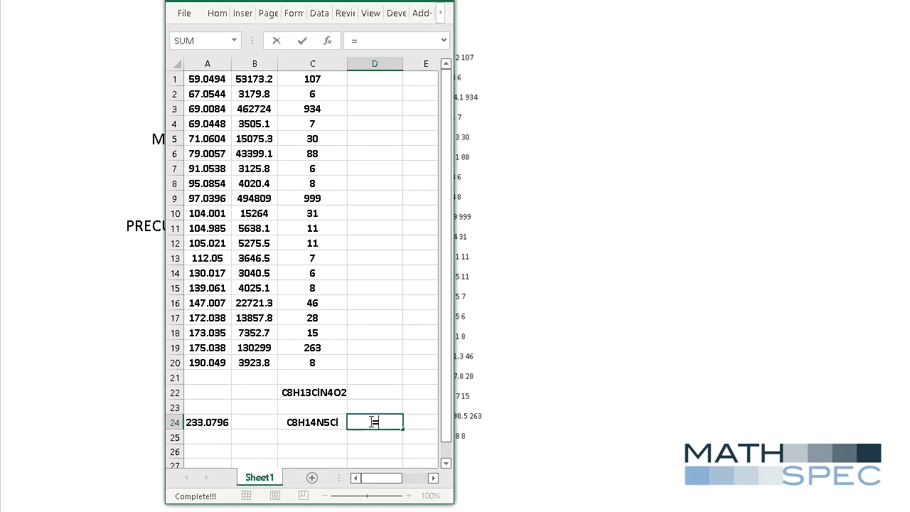
{"action": "type", "text": "A24"}
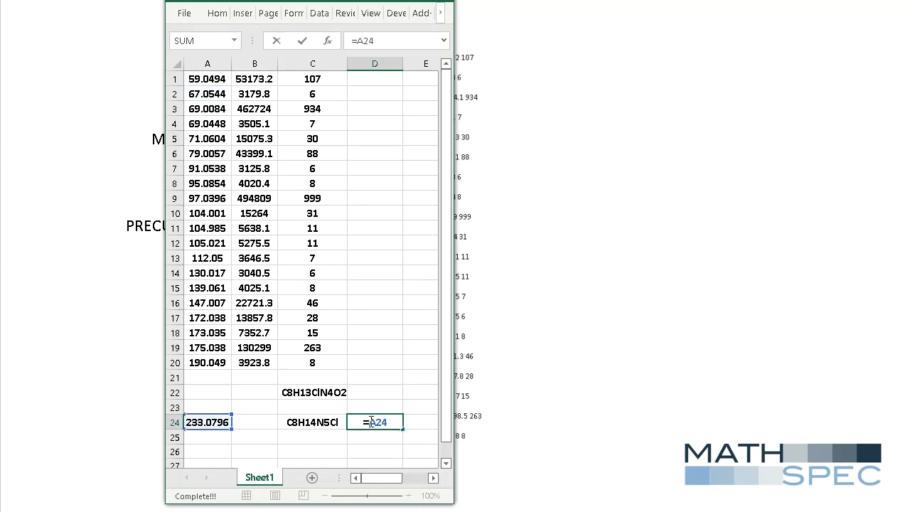
{"action": "type", "text": "-Mass"}
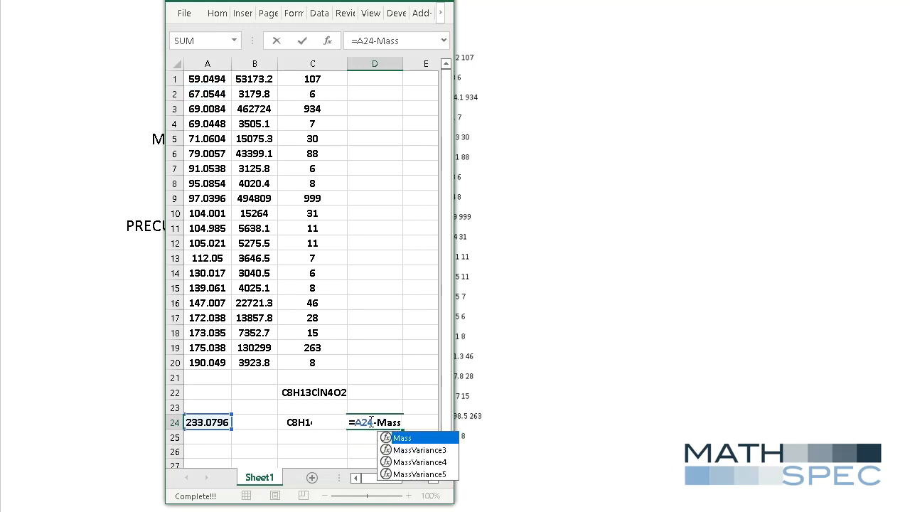
{"action": "type", "text": "(\"pr"}
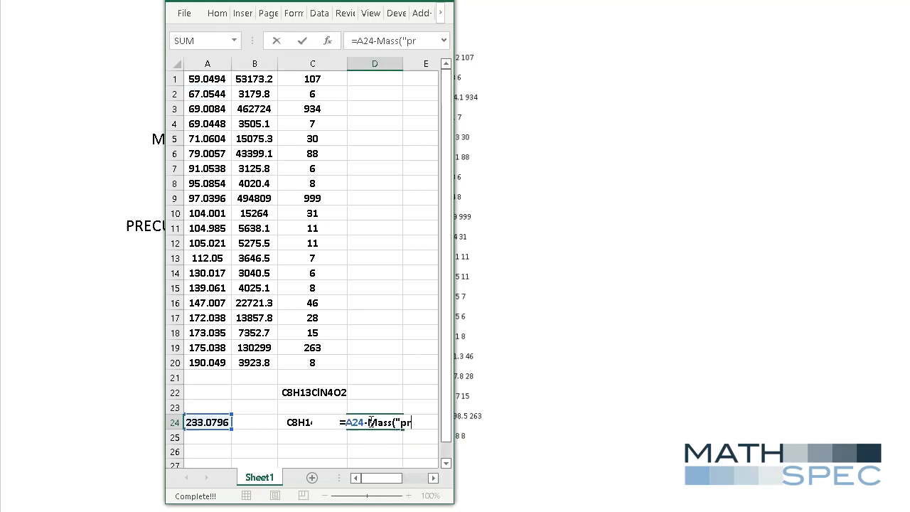
{"action": "type", "text": "oton\")"}
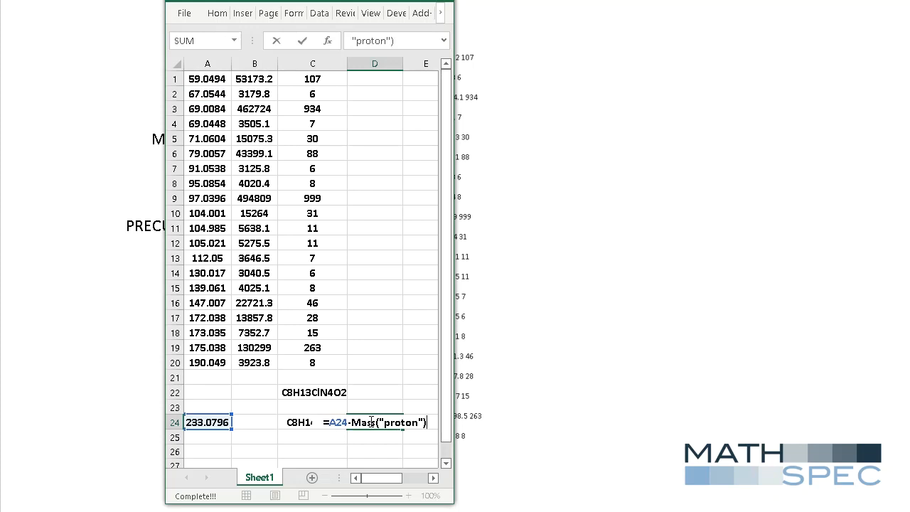
{"action": "type", "text": "-"}
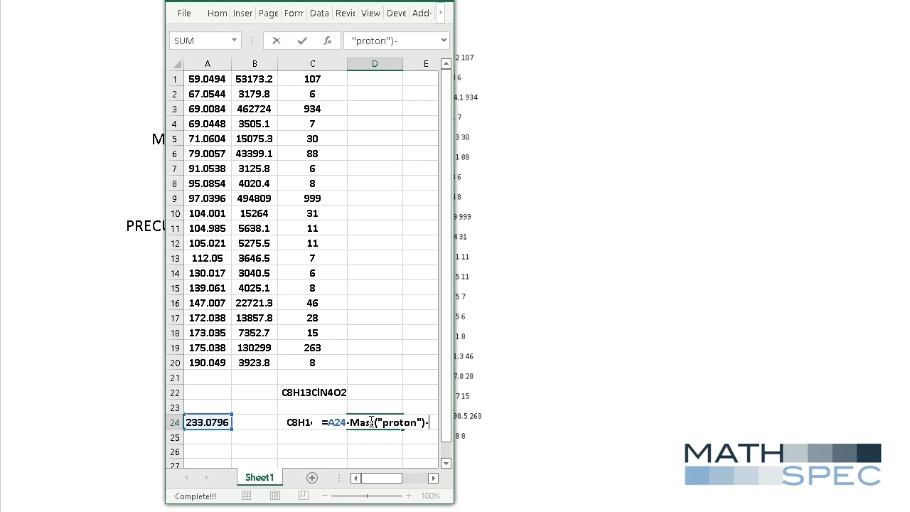
{"action": "type", "text": "Mass"}
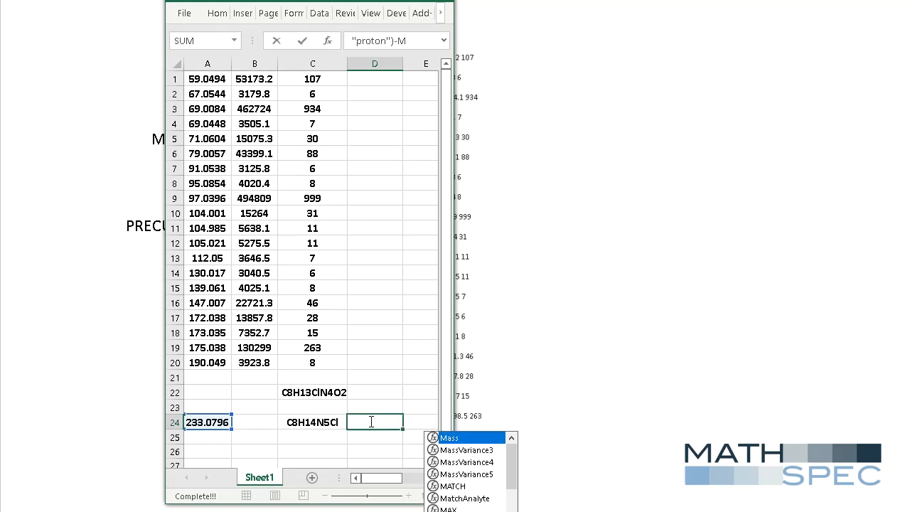
{"action": "type", "text": "("}
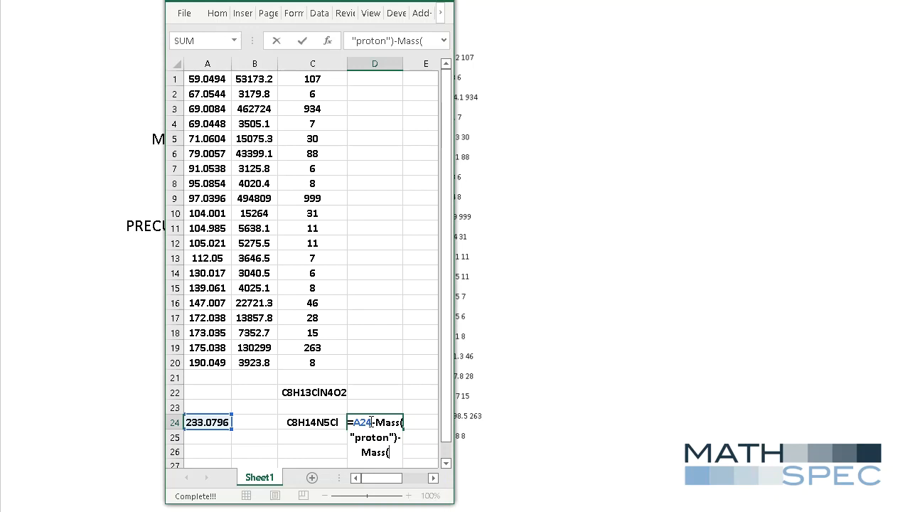
{"action": "type", "text": "C24"}
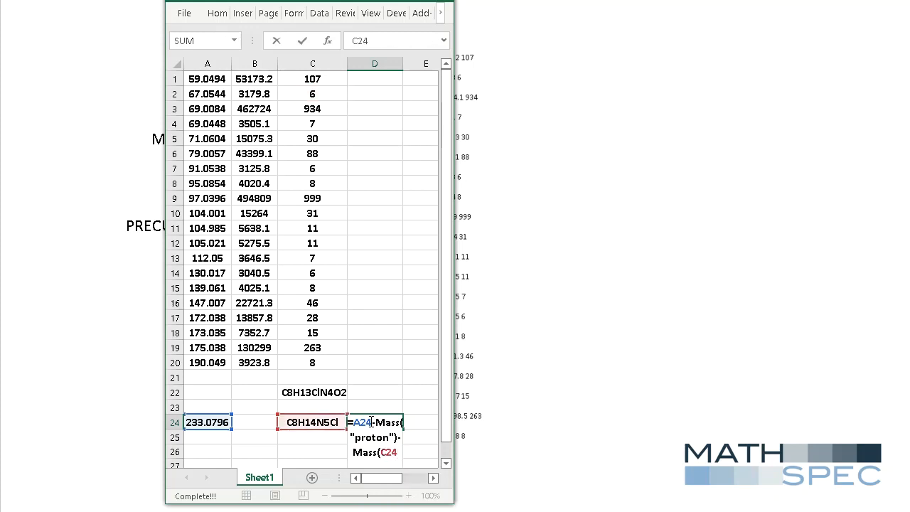
{"action": "key", "text": "Return"}
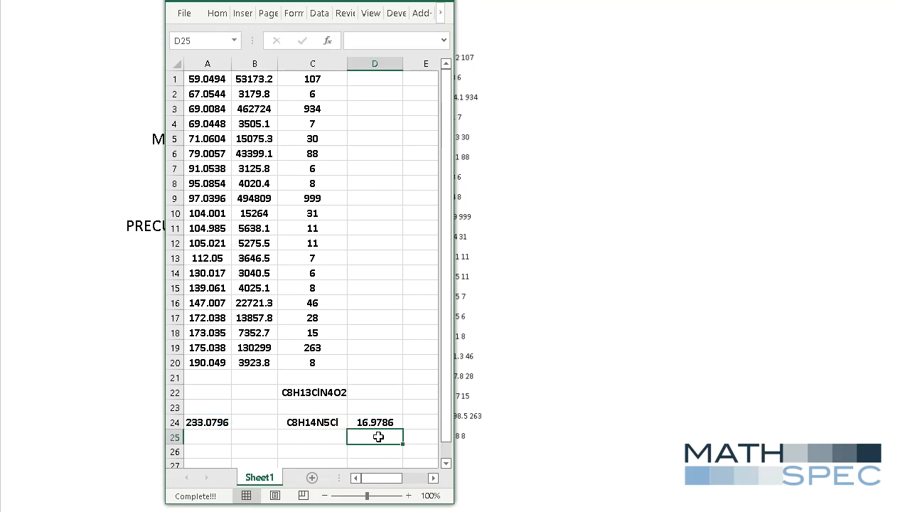
Enter the formula =Mass("O2")-Mass("NH") in cell D25.
{"action": "type", "text": "="}
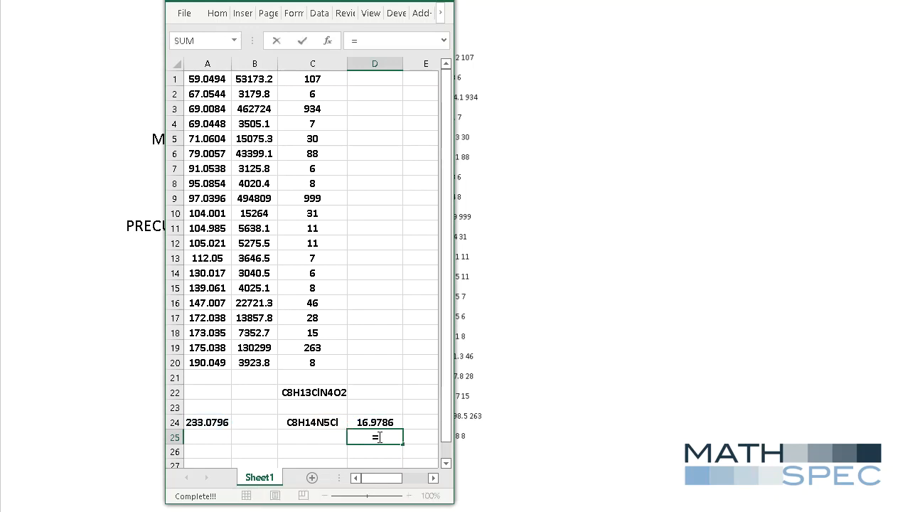
{"action": "type", "text": "Mass"}
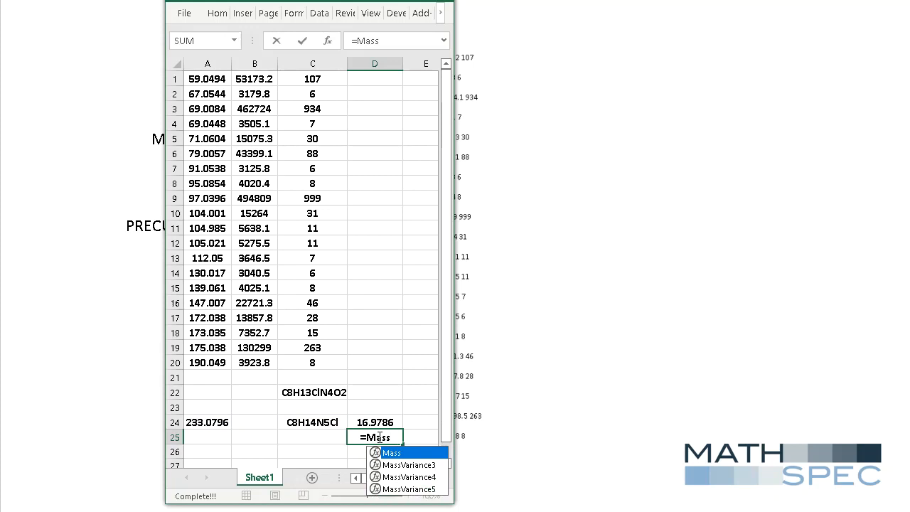
{"action": "type", "text": "(\"O2\""}
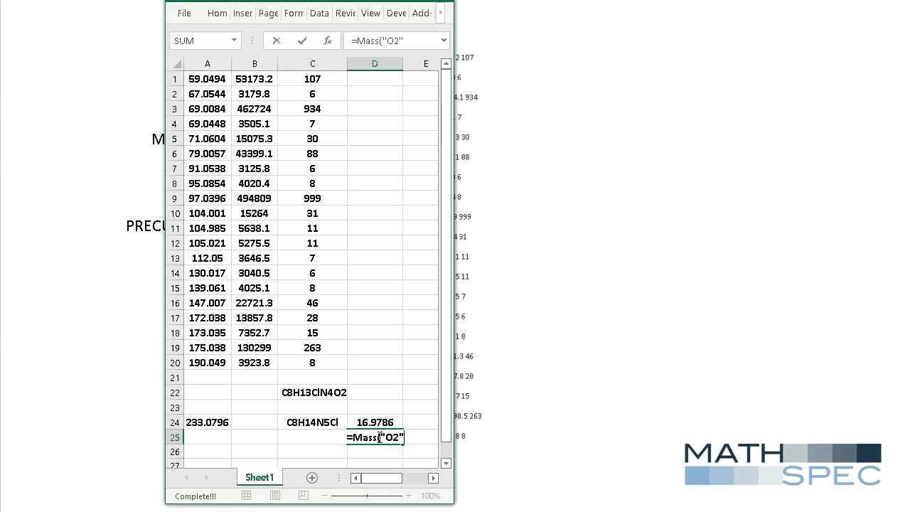
{"action": "type", "text": ")-Mass"}
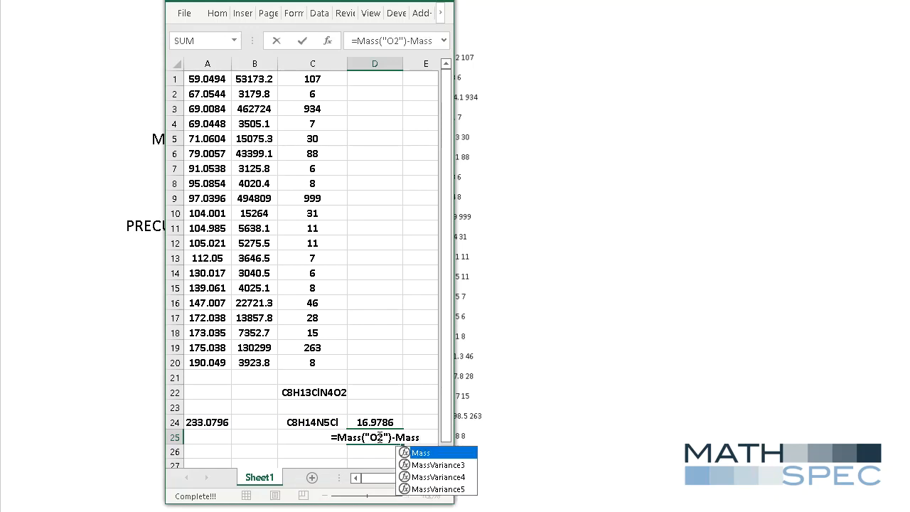
{"action": "type", "text": "(\"NH\""}
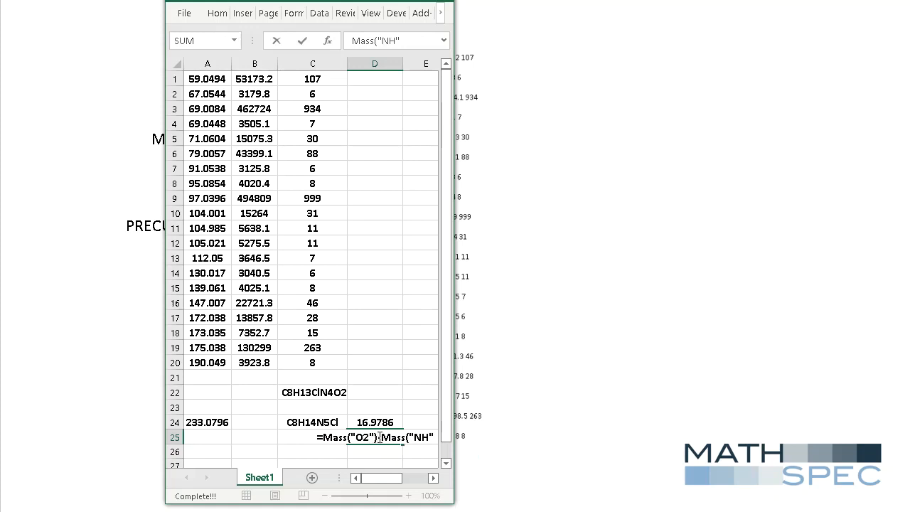
{"action": "type", "text": ")"}
{"action": "key", "text": "Return"}
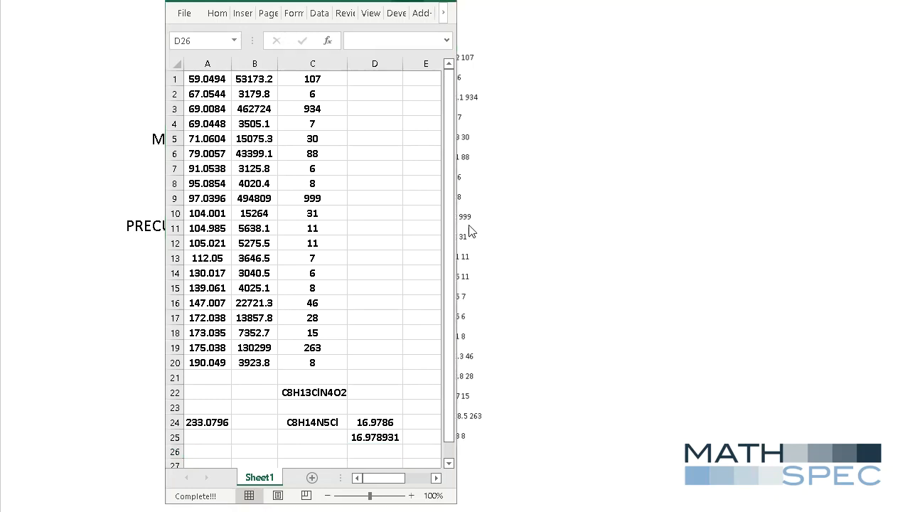
Run the custom add-in tool that adds the MathSpec DataInput worksheet to the workbook.
{"action": "left_click", "coordinate": [423, 12]}
{"action": "left_click", "coordinate": [423, 13]}
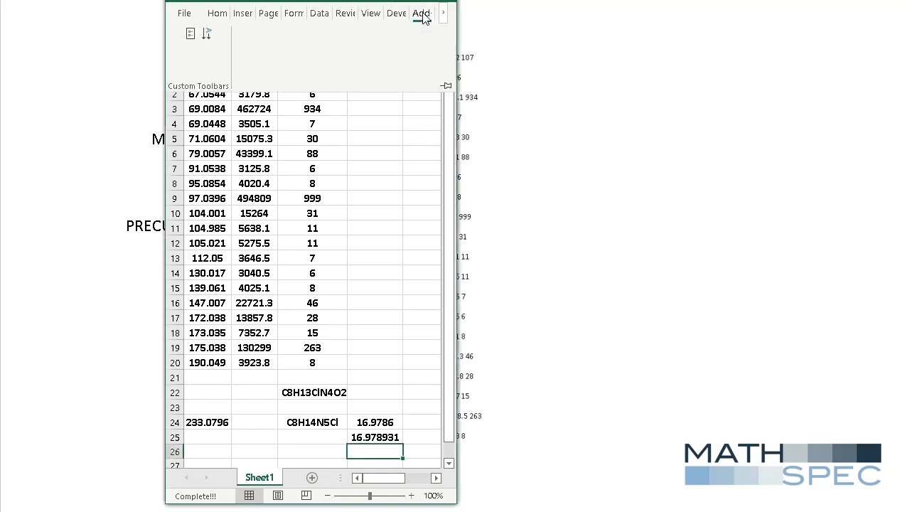
{"action": "left_click", "coordinate": [207, 32]}
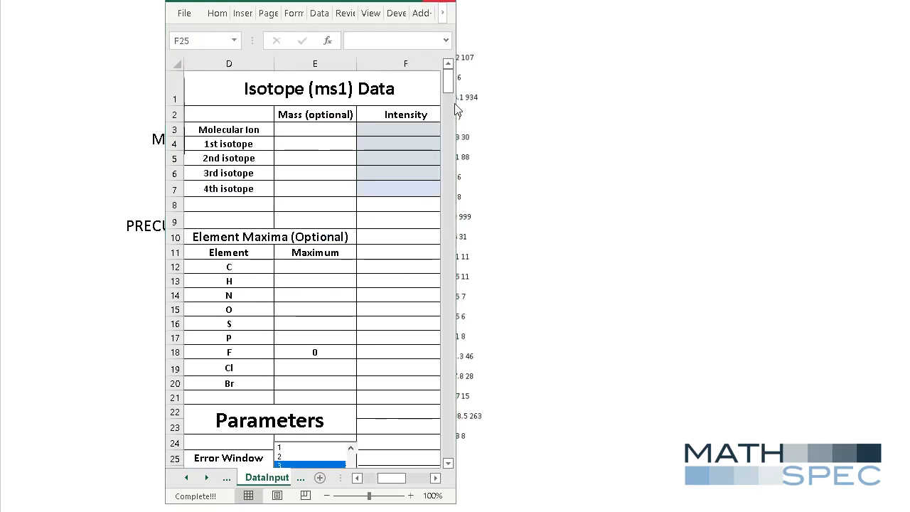
Widen the workbook window across the whole screen and bring the MS/MS Data columns of DataInput into view.
{"action": "left_click_drag", "start_coordinate": [457, 104], "coordinate": [906, 138]}
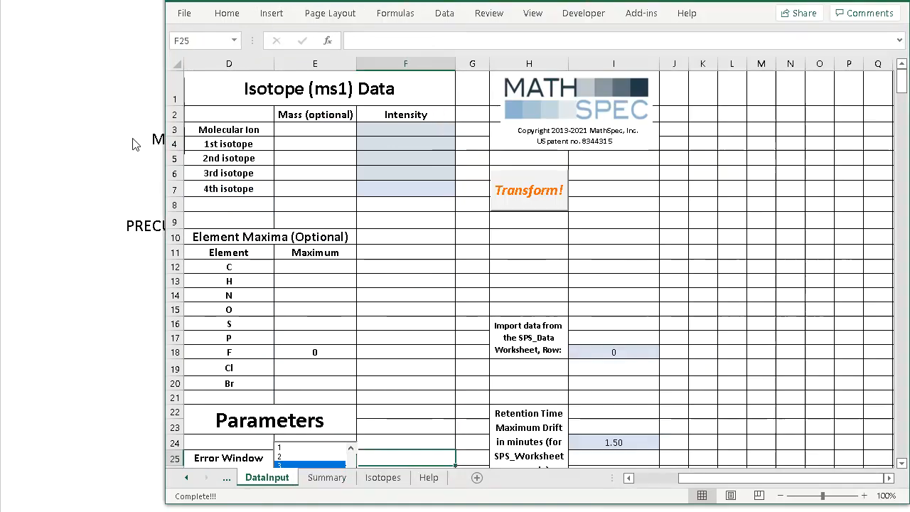
{"action": "left_click", "coordinate": [162, 115]}
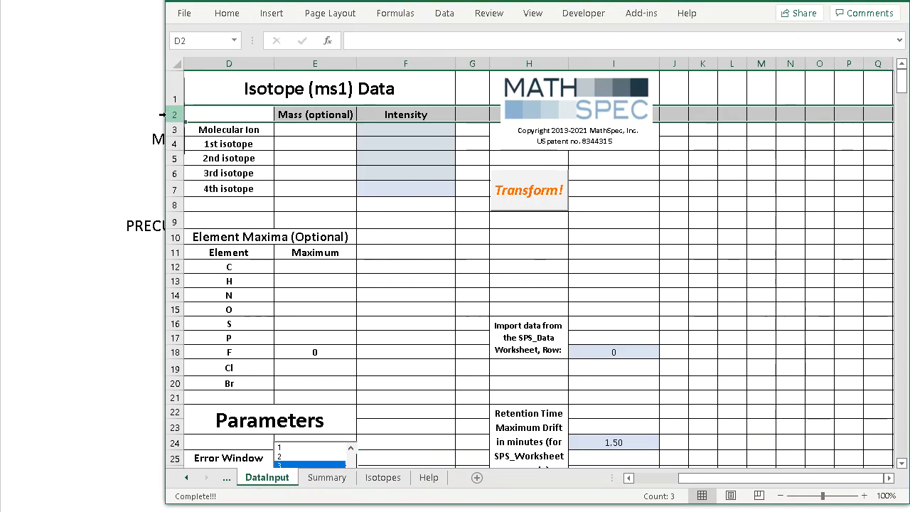
{"action": "left_click_drag", "start_coordinate": [166, 114], "coordinate": [2, 112]}
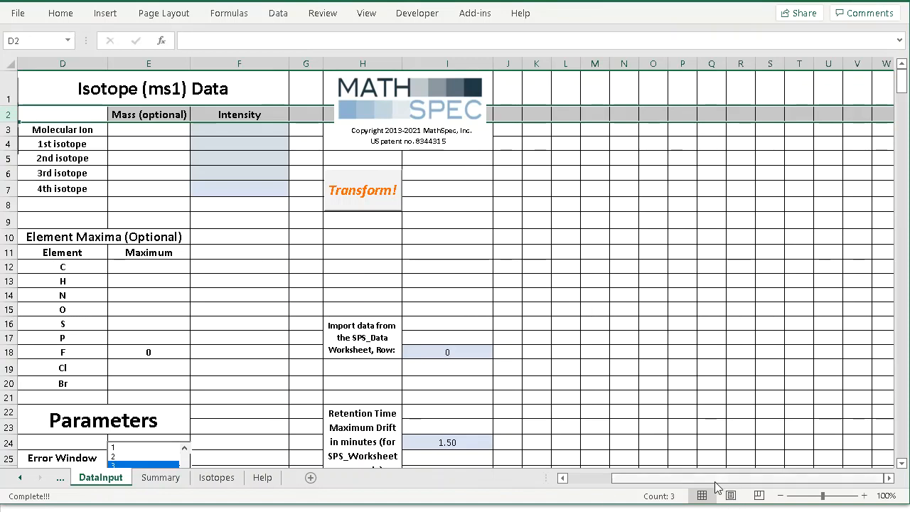
{"action": "left_click_drag", "start_coordinate": [665, 478], "coordinate": [622, 488]}
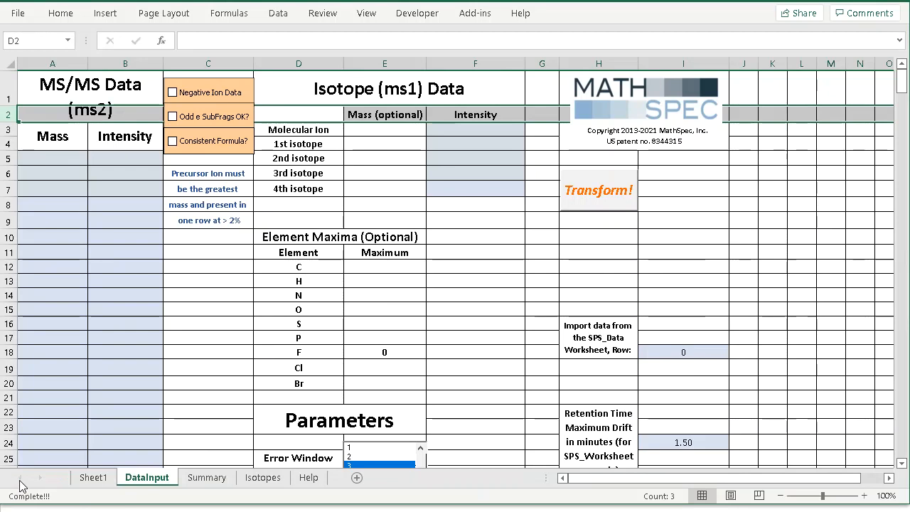
Copy the masses and intensities in Sheet1 A1:B20 and paste them as values into DataInput starting at A5.
{"action": "left_click", "coordinate": [92, 479]}
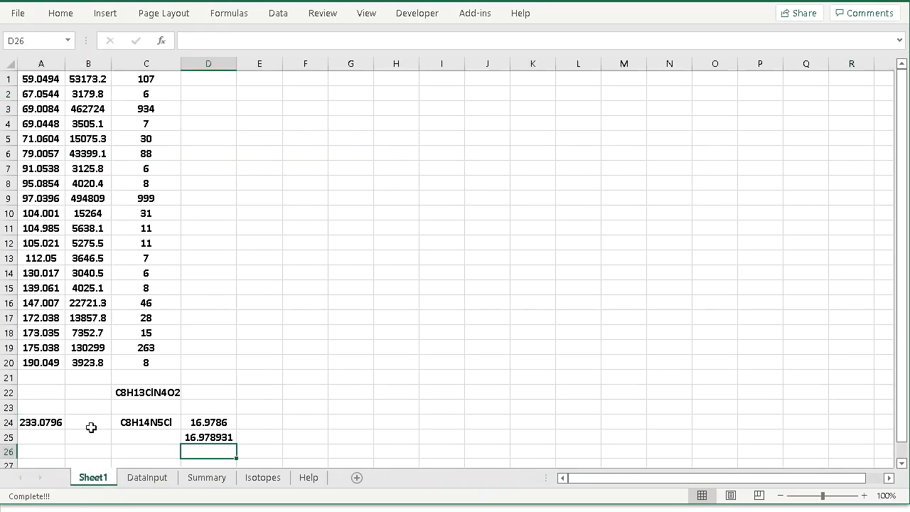
{"action": "left_click", "coordinate": [44, 78]}
{"action": "left_click_drag", "start_coordinate": [44, 78], "coordinate": [92, 361]}
{"action": "right_click", "coordinate": [95, 339]}
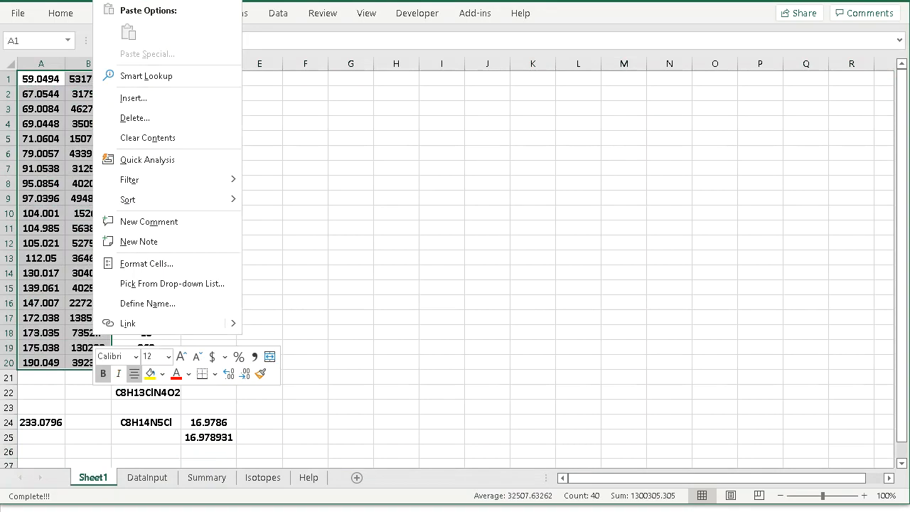
{"action": "key", "text": "ctrl+c"}
{"action": "left_click", "coordinate": [168, 480]}
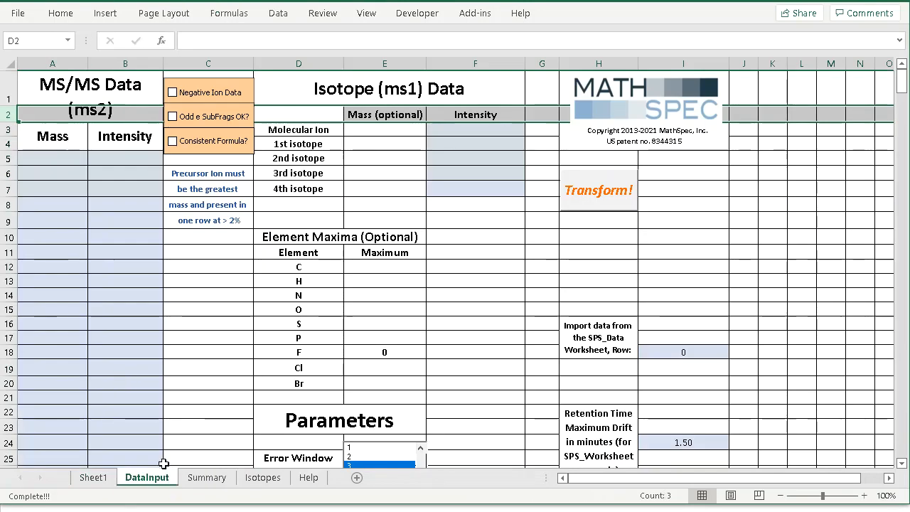
{"action": "left_click_drag", "start_coordinate": [54, 155], "coordinate": [110, 159]}
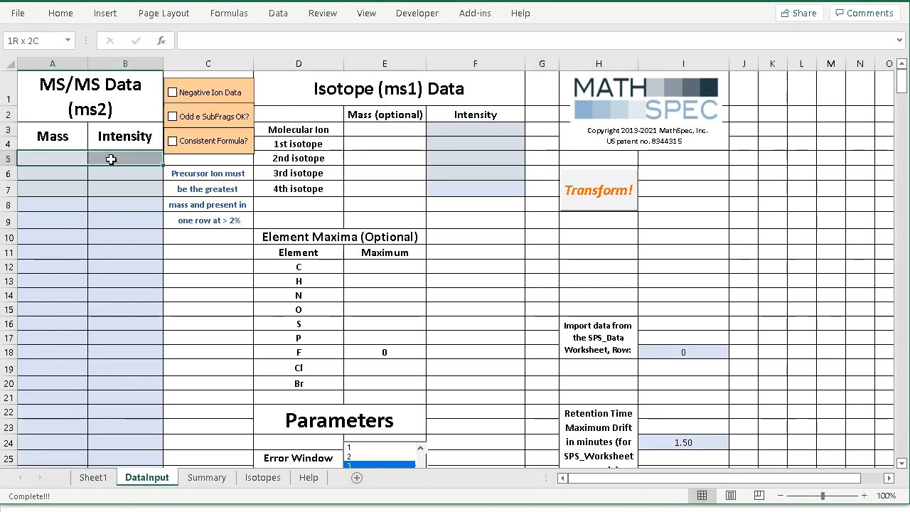
{"action": "right_click", "coordinate": [112, 161]}
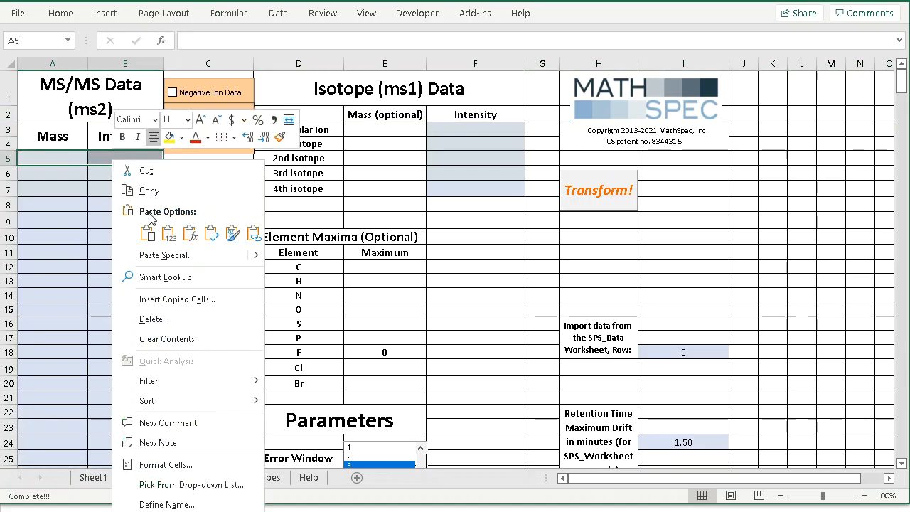
{"action": "left_click", "coordinate": [169, 233]}
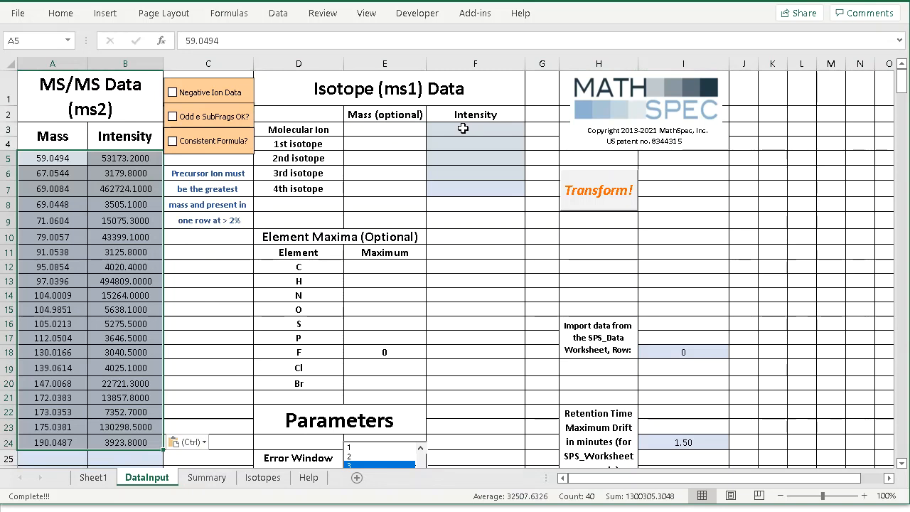
Copy the formula C8H14N5Cl from Sheet1 cell C24 and paste it as a value into DataInput cell E8.
{"action": "left_click", "coordinate": [93, 477]}
{"action": "left_click", "coordinate": [150, 422]}
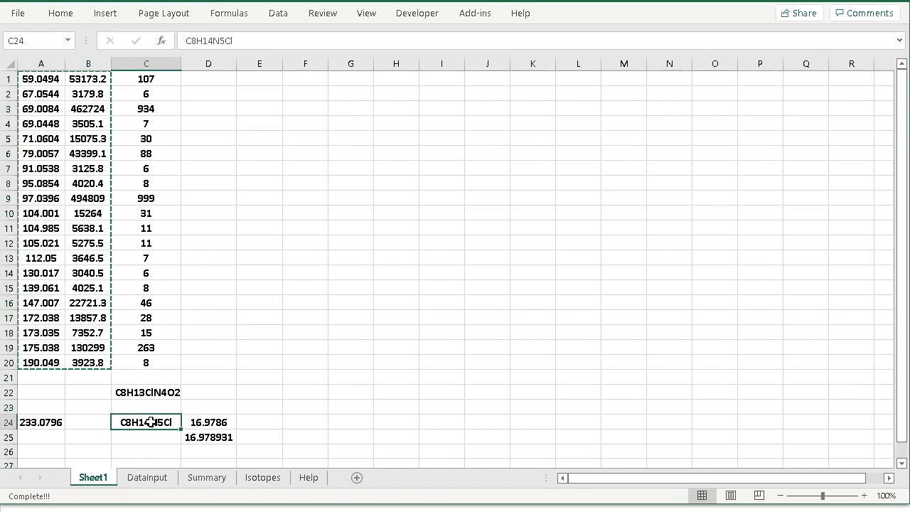
{"action": "right_click", "coordinate": [151, 423]}
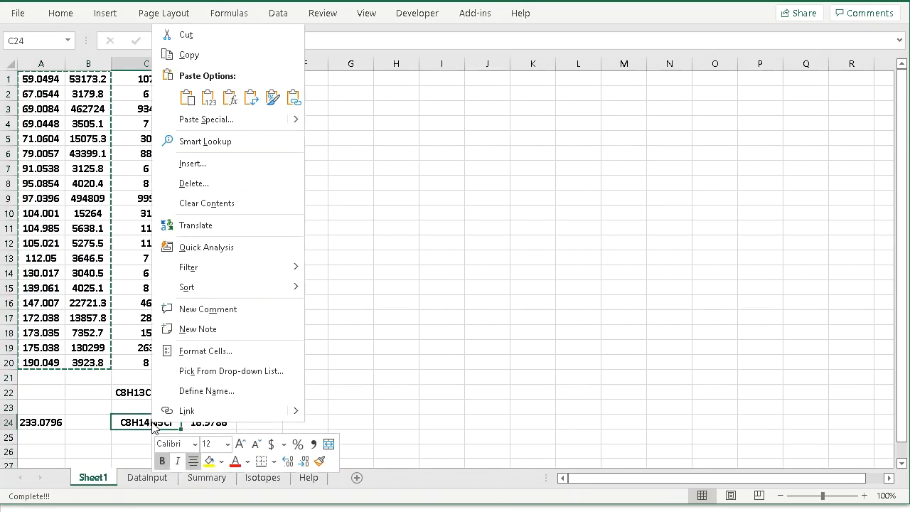
{"action": "left_click", "coordinate": [244, 54]}
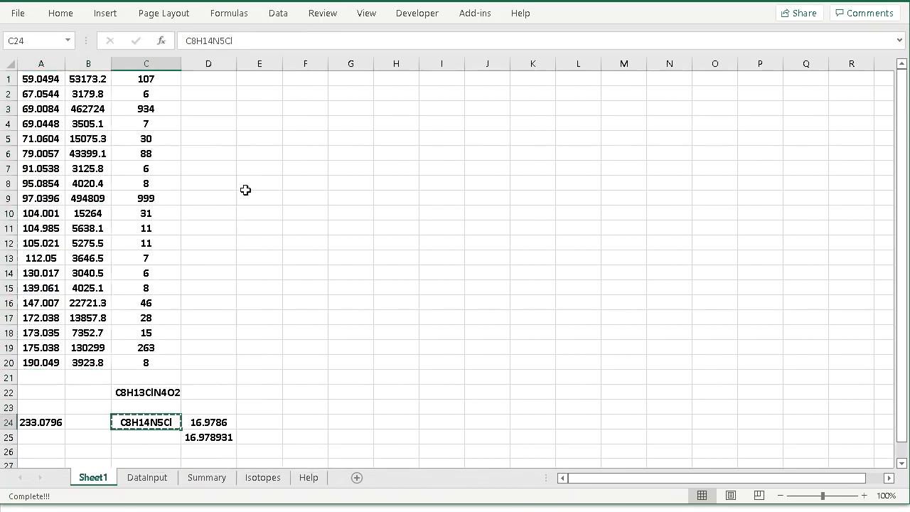
{"action": "left_click", "coordinate": [147, 477]}
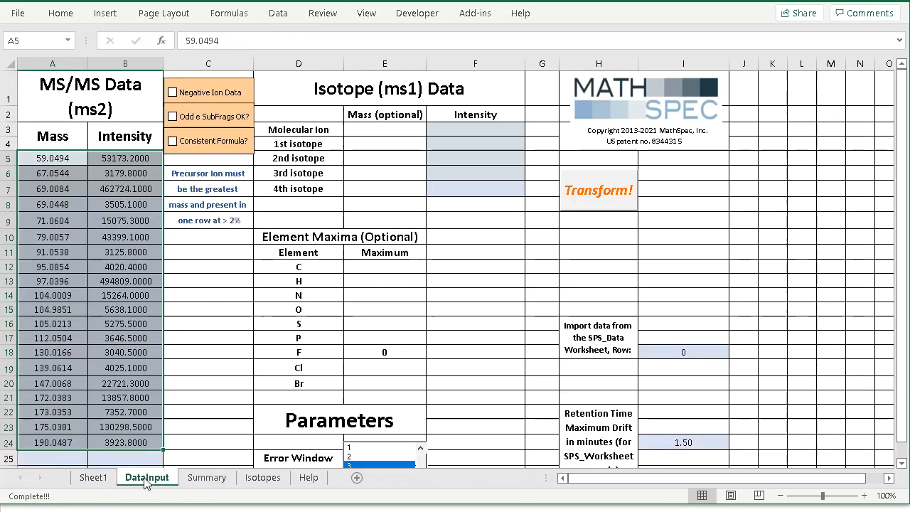
{"action": "left_click", "coordinate": [393, 202]}
{"action": "right_click", "coordinate": [394, 203]}
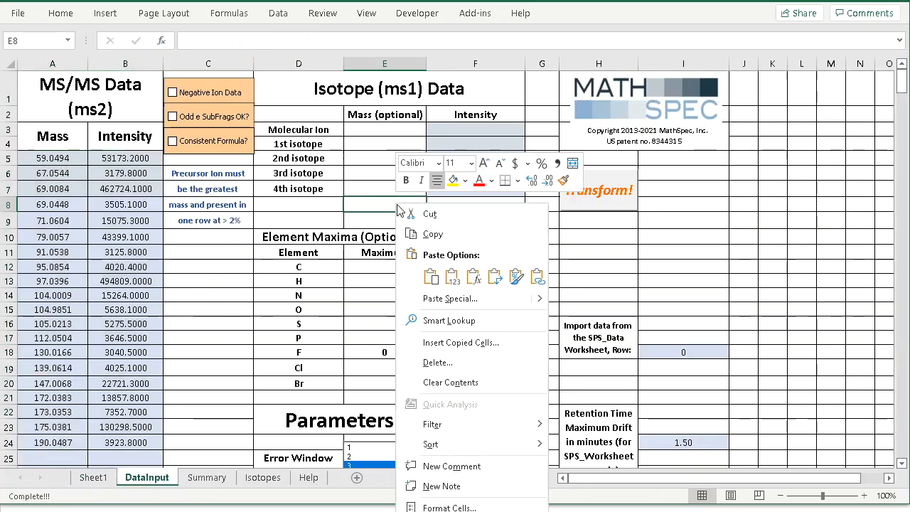
{"action": "left_click", "coordinate": [452, 276]}
{"action": "left_click", "coordinate": [439, 206]}
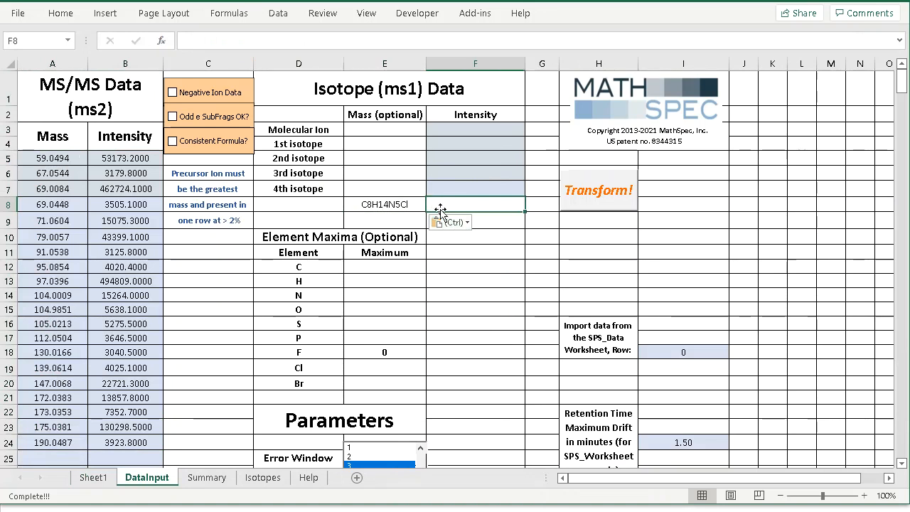
Calculate the isotope pattern of the formula in E8 by entering =IsoCalc(E8) in cell F8.
{"action": "type", "text": "=Is"}
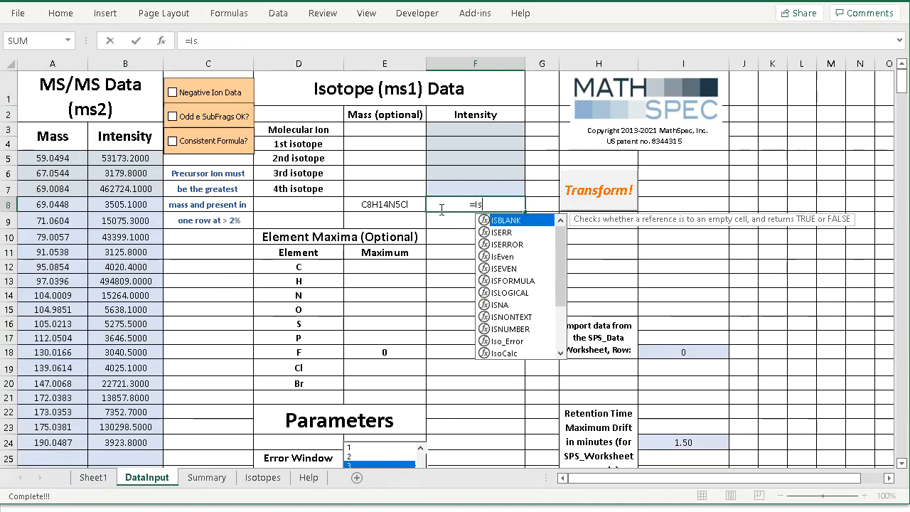
{"action": "type", "text": "ocalc"}
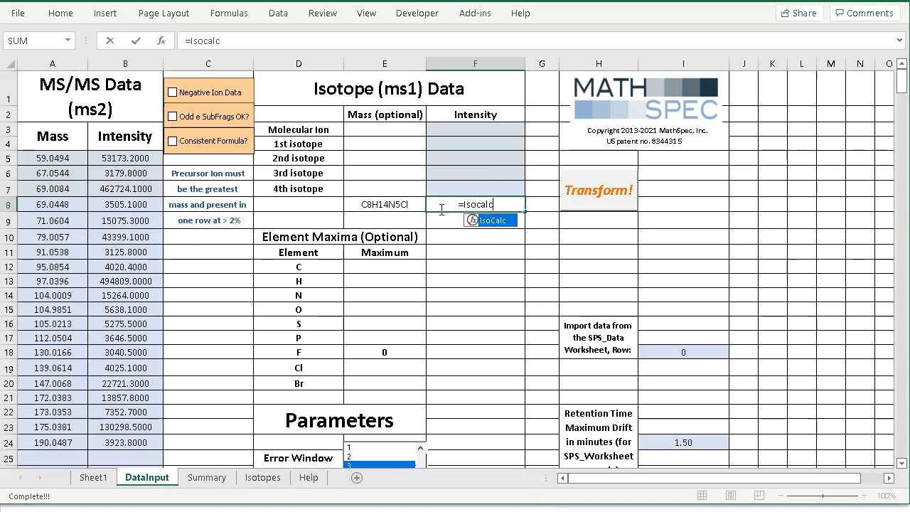
{"action": "type", "text": "(E"}
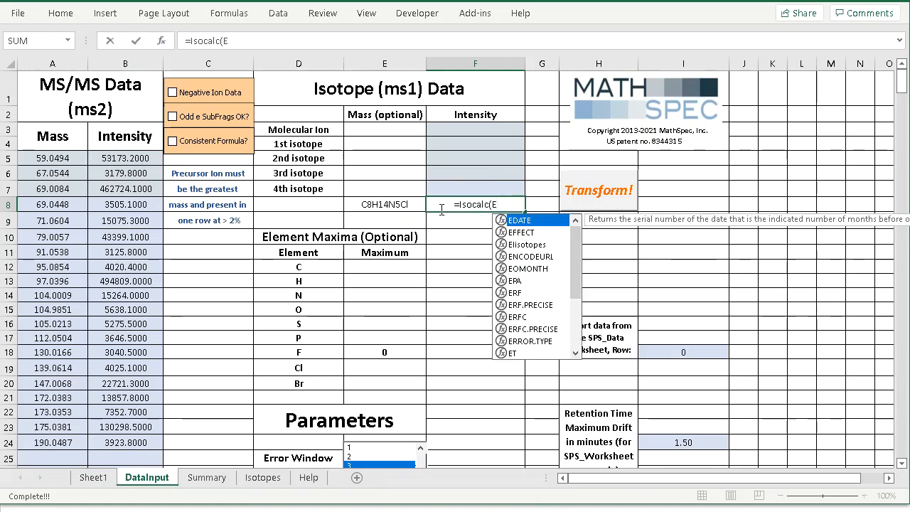
{"action": "type", "text": "8)"}
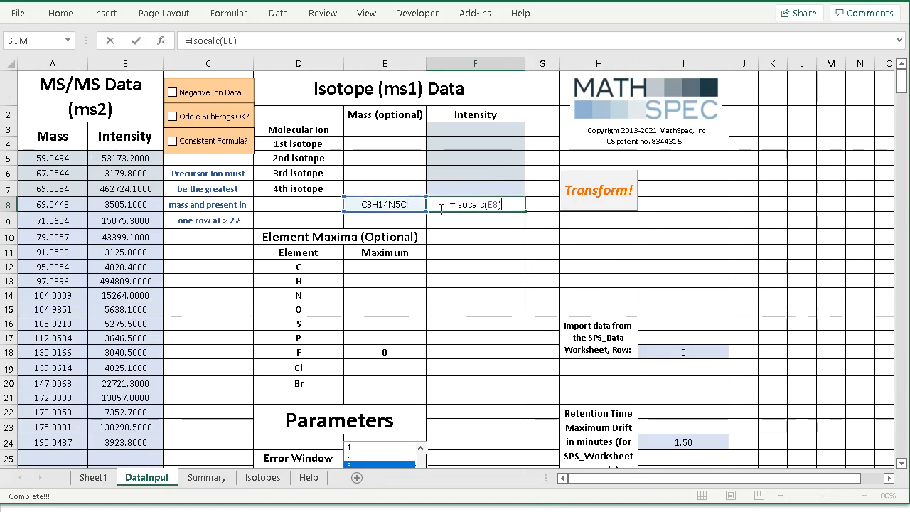
{"action": "key", "text": "Return"}
Fill in the Isotope (ms1) intensities in F3:F7 with 100, 10, 32, 3 and 0, from molecular ion to 4th isotope.
{"action": "left_click", "coordinate": [464, 127]}
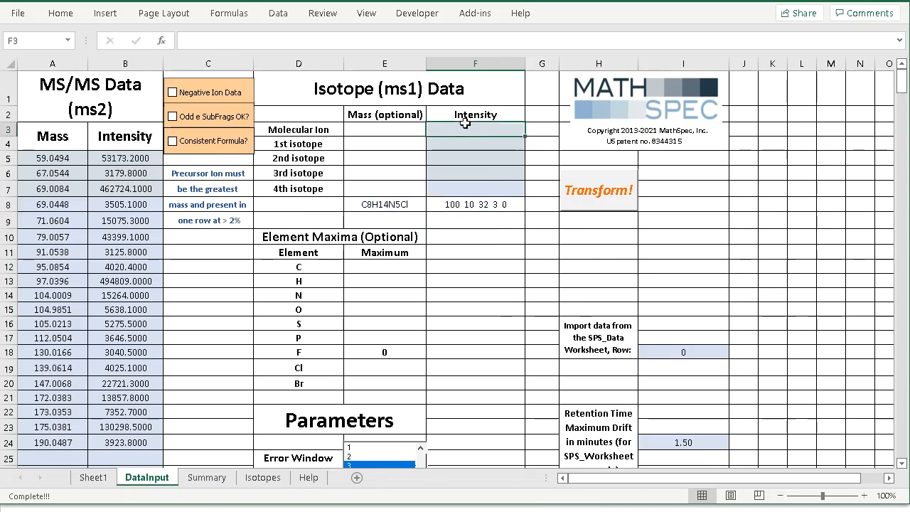
{"action": "type", "text": "100"}
{"action": "key", "text": "Return"}
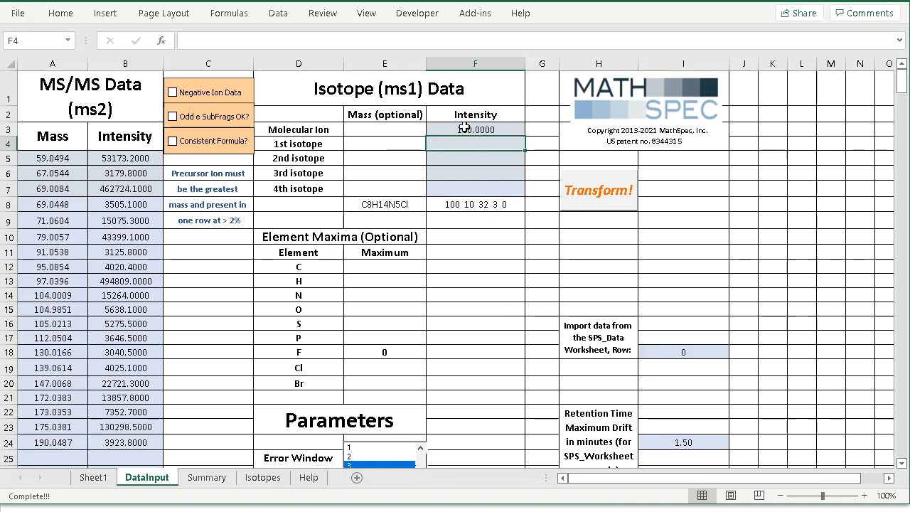
{"action": "type", "text": "10"}
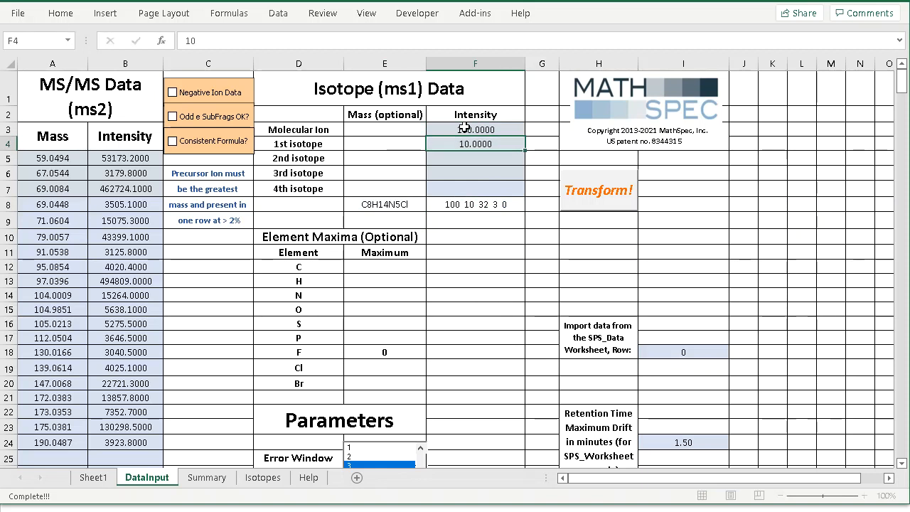
{"action": "key", "text": "Return"}
{"action": "type", "text": "32"}
{"action": "key", "text": "Return"}
{"action": "type", "text": "3"}
{"action": "key", "text": "Return"}
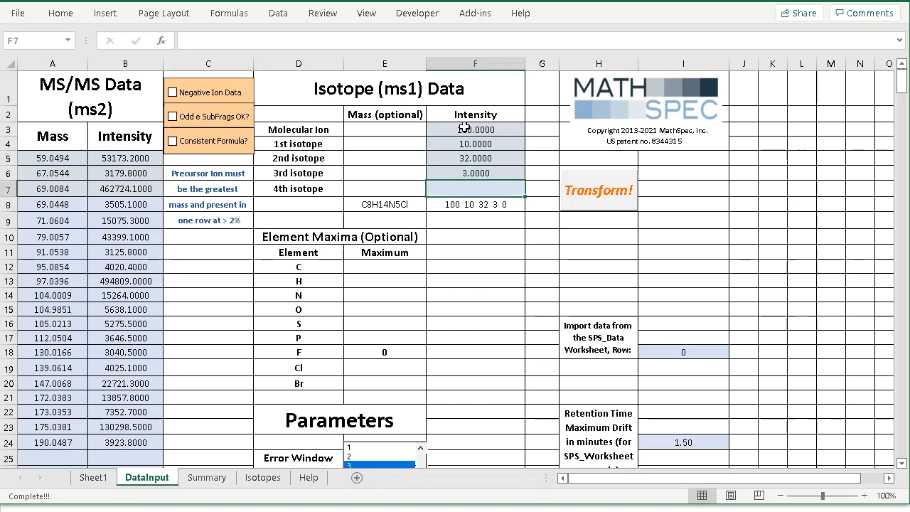
{"action": "type", "text": "0"}
{"action": "key", "text": "Return"}
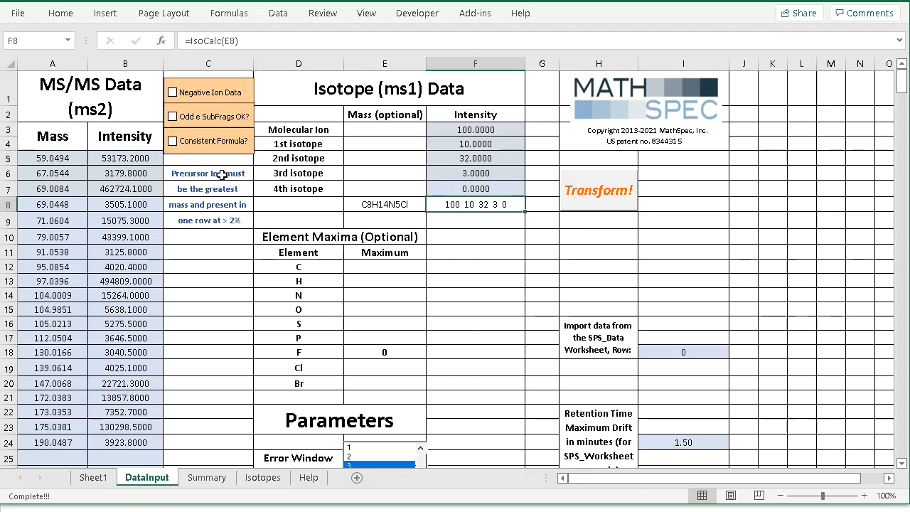
Copy the precursor mass 233.0796 from Sheet1 cell A24 and paste it as a value into DataInput cell A25.
{"action": "left_click", "coordinate": [37, 459]}
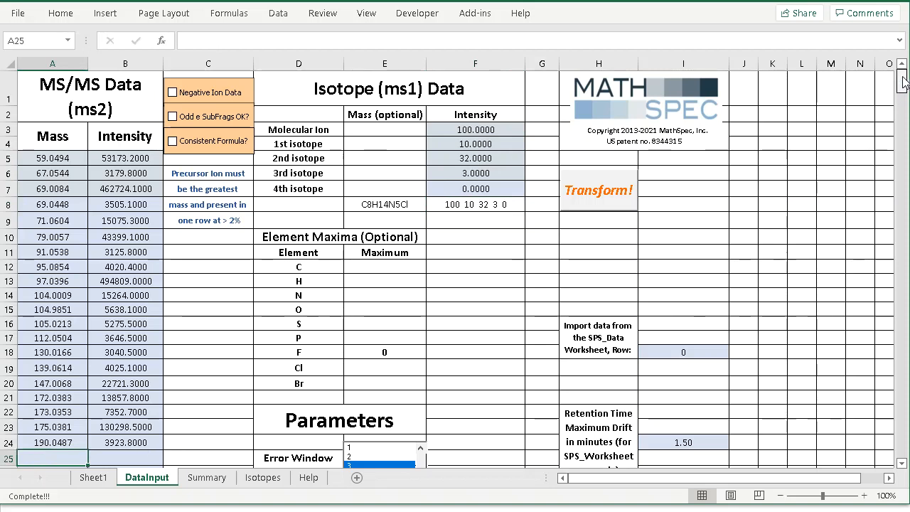
{"action": "scroll", "coordinate": [903, 81], "scroll_direction": "down", "scroll_amount": 1}
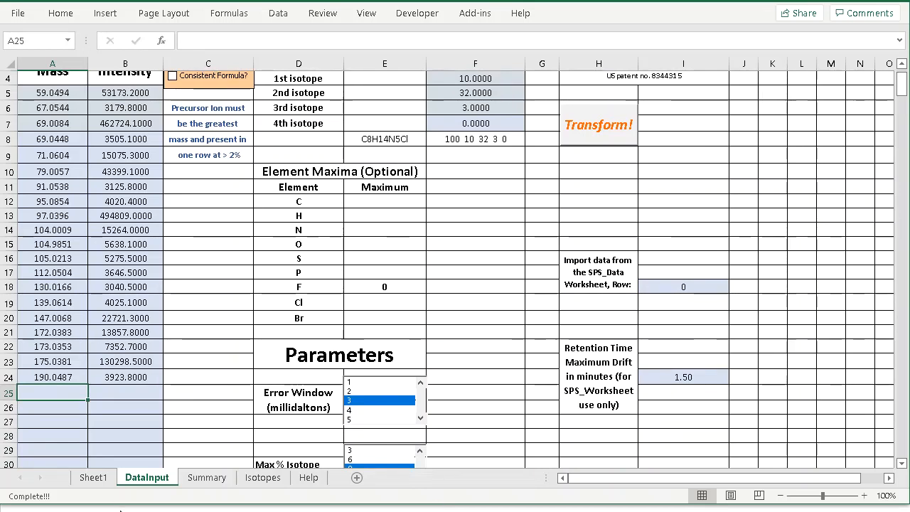
{"action": "left_click", "coordinate": [98, 479]}
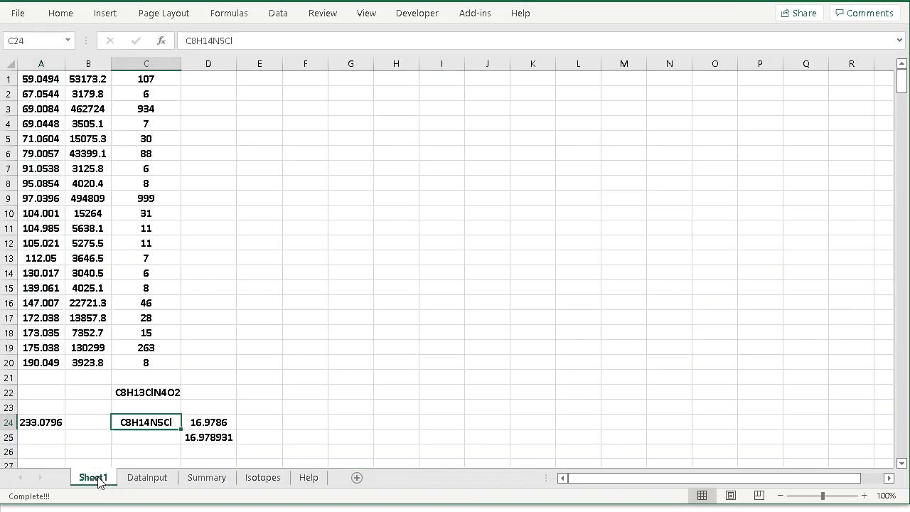
{"action": "left_click", "coordinate": [46, 422]}
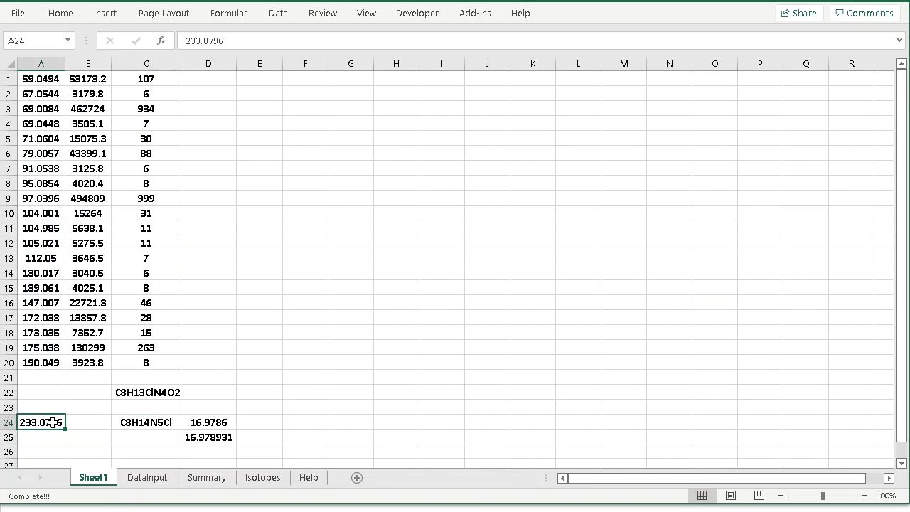
{"action": "right_click", "coordinate": [53, 422]}
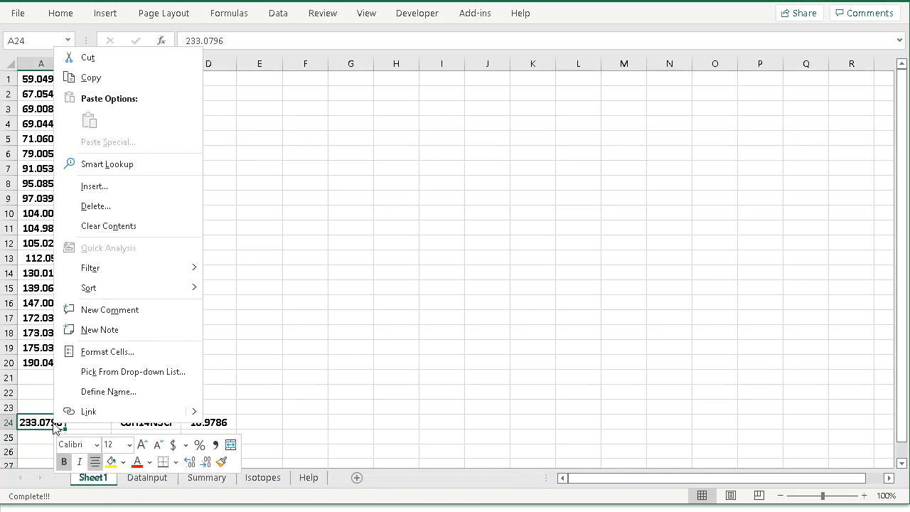
{"action": "left_click", "coordinate": [101, 79]}
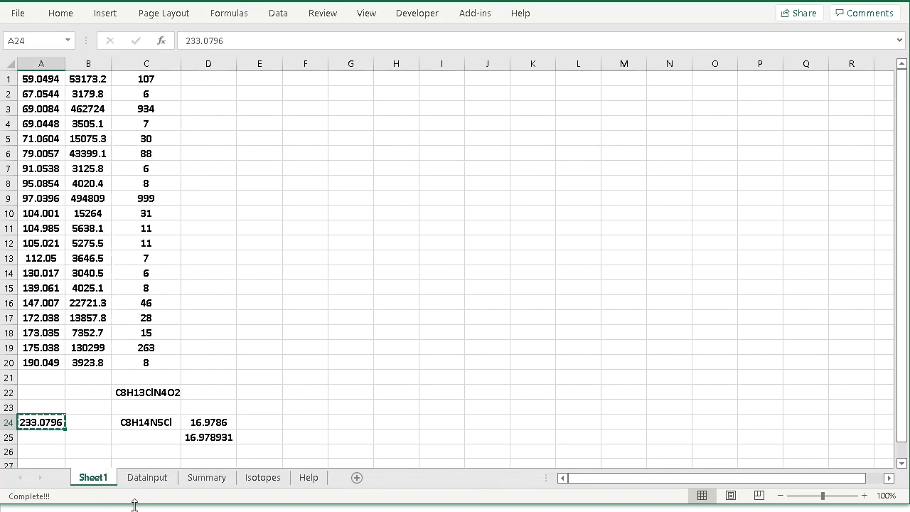
{"action": "left_click", "coordinate": [147, 477]}
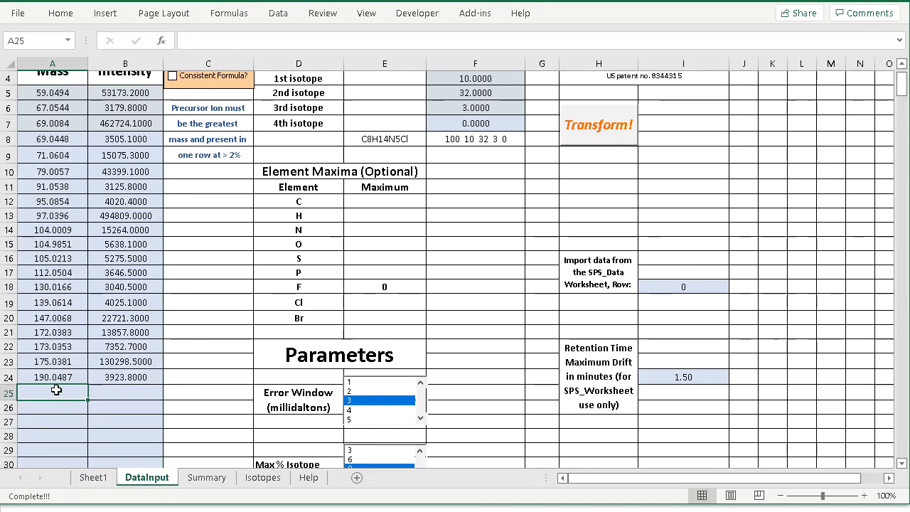
{"action": "right_click", "coordinate": [58, 391]}
{"action": "left_click", "coordinate": [114, 89]}
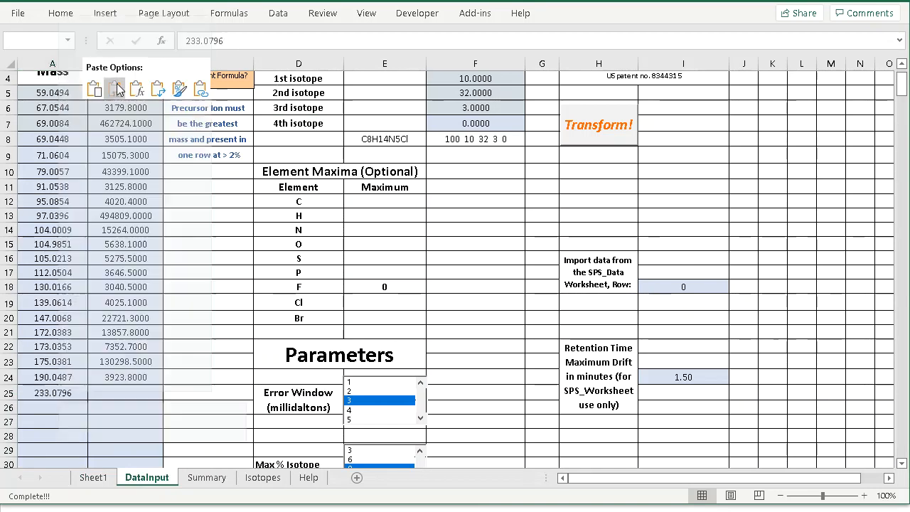
Enter an intensity of 10000 for the precursor mass in DataInput cell B25.
{"action": "left_click", "coordinate": [121, 391]}
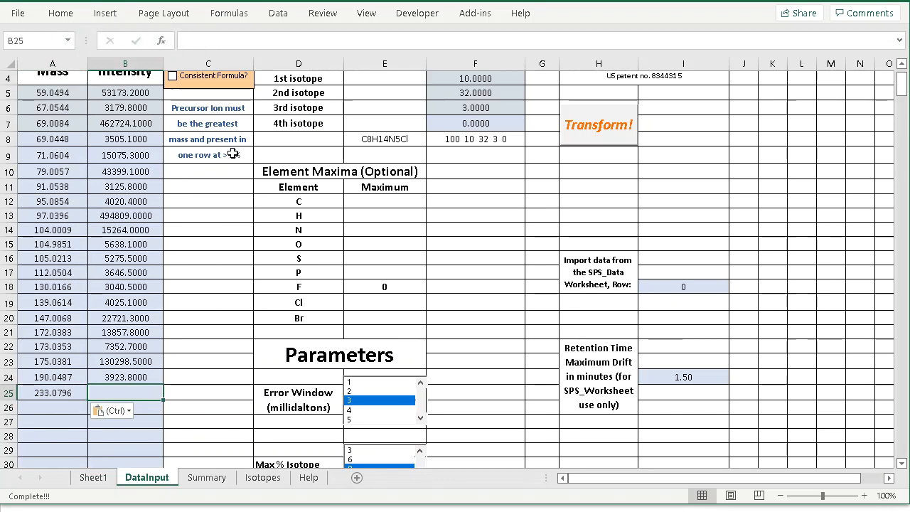
{"action": "left_click", "coordinate": [148, 217]}
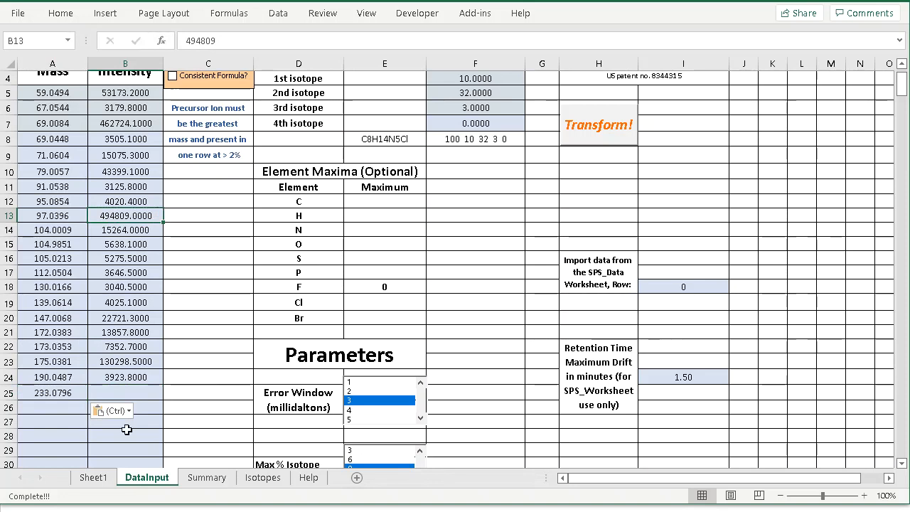
{"action": "left_click", "coordinate": [120, 393]}
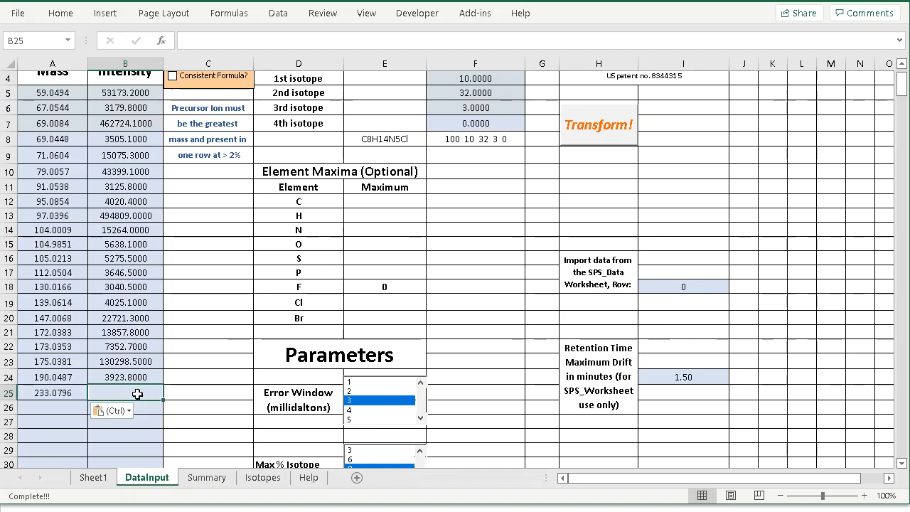
{"action": "type", "text": "100000"}
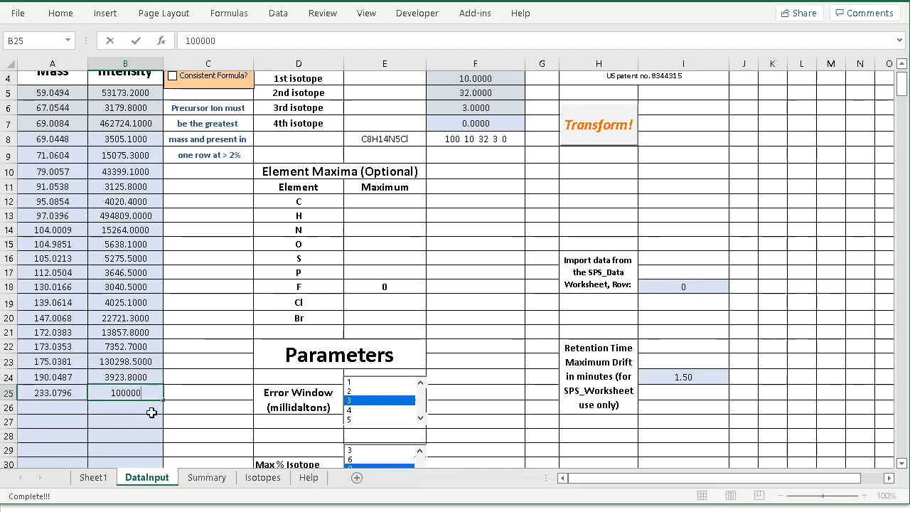
{"action": "left_click", "coordinate": [150, 411]}
{"action": "left_click", "coordinate": [124, 393]}
{"action": "double_click", "coordinate": [125, 393]}
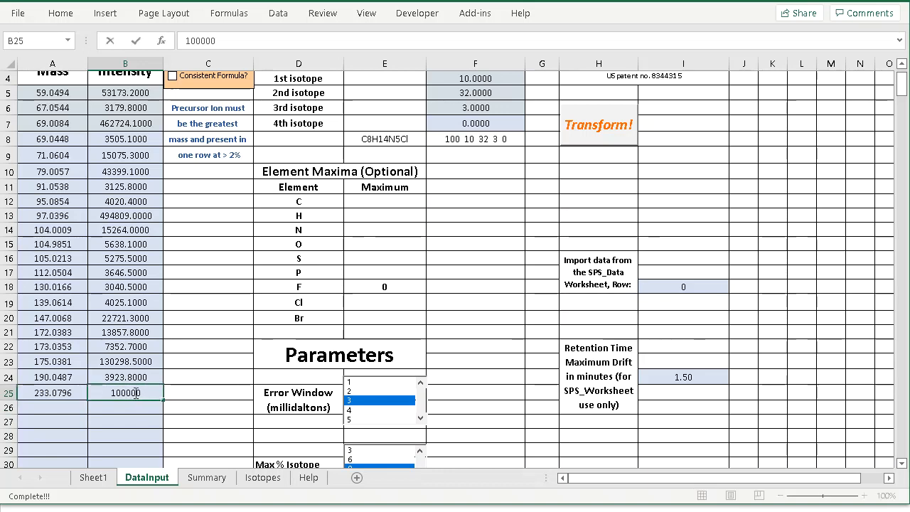
{"action": "key", "text": "BackSpace"}
{"action": "left_click", "coordinate": [132, 408]}
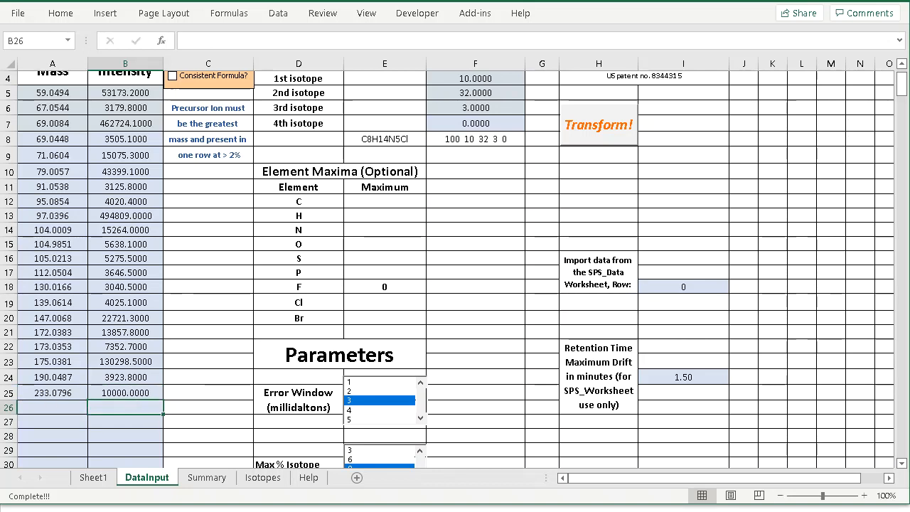
Check the Parameters section of DataInput and run the Transform! analysis on the entered data.
{"action": "scroll", "coordinate": [901, 90], "scroll_direction": "up", "scroll_amount": 1}
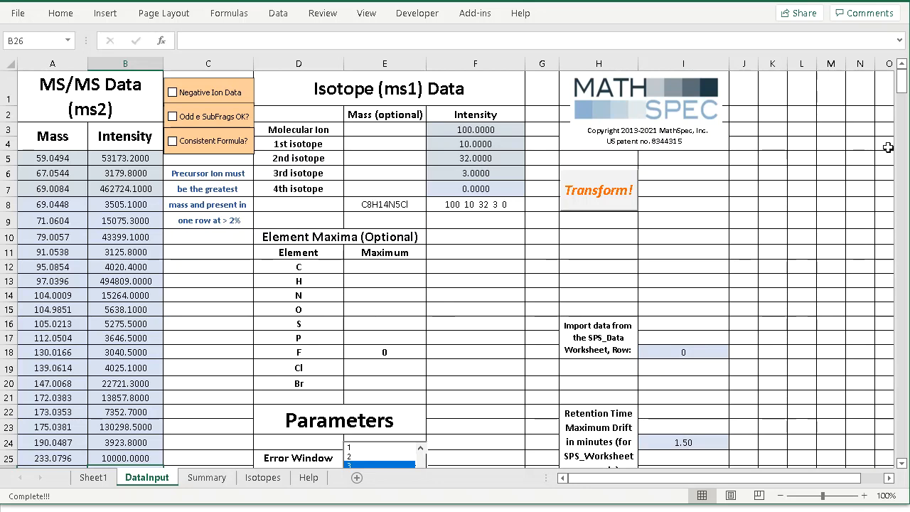
{"action": "left_click_drag", "start_coordinate": [901, 86], "coordinate": [903, 102]}
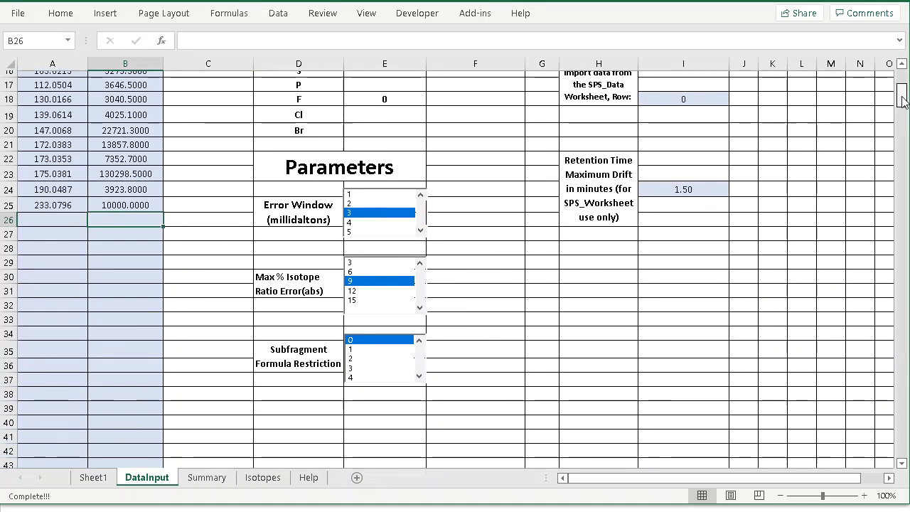
{"action": "left_click_drag", "start_coordinate": [903, 102], "coordinate": [901, 79]}
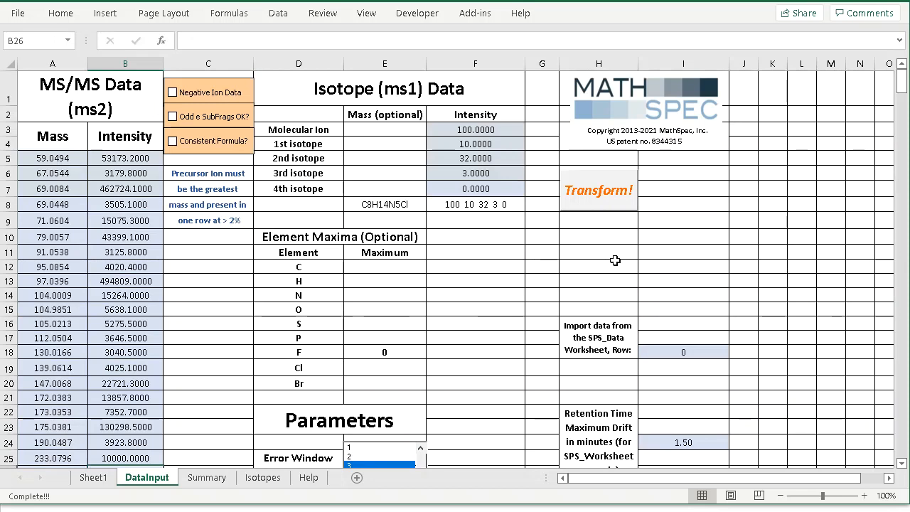
{"action": "left_click", "coordinate": [600, 196]}
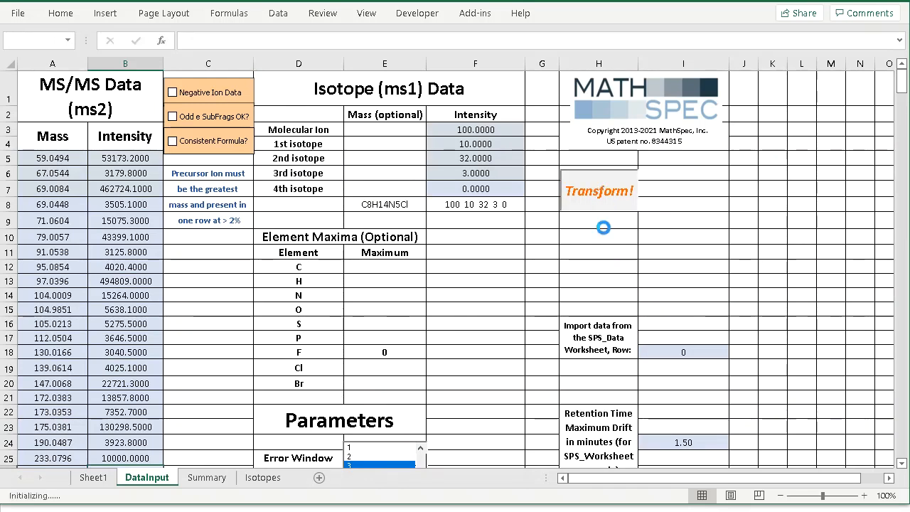
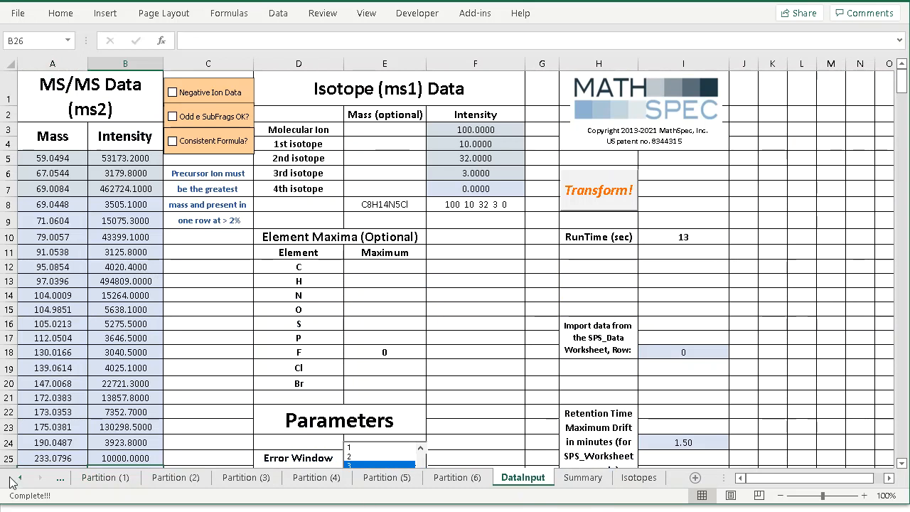
Compare the Partition (1) and Partition (6) result sheets, and return to Partition (1) to review its chart and fragment tables.
{"action": "left_click", "coordinate": [104, 477]}
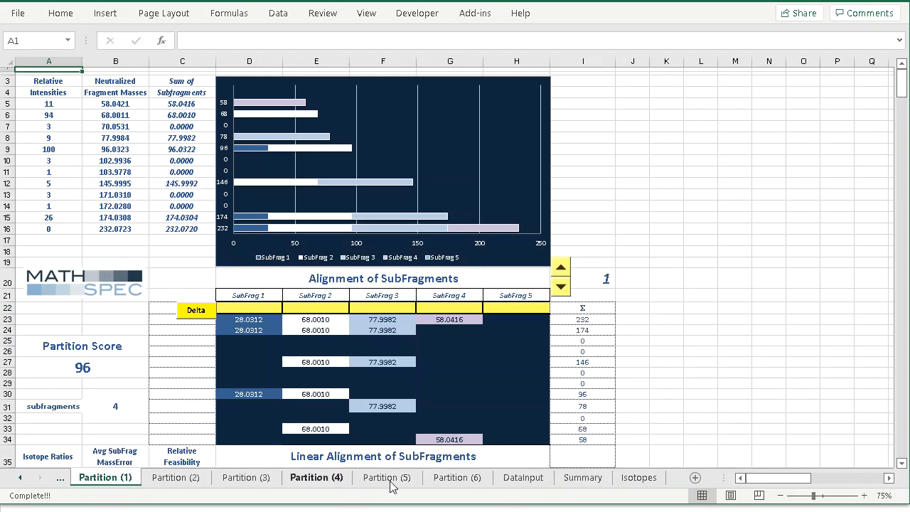
{"action": "left_click", "coordinate": [458, 477]}
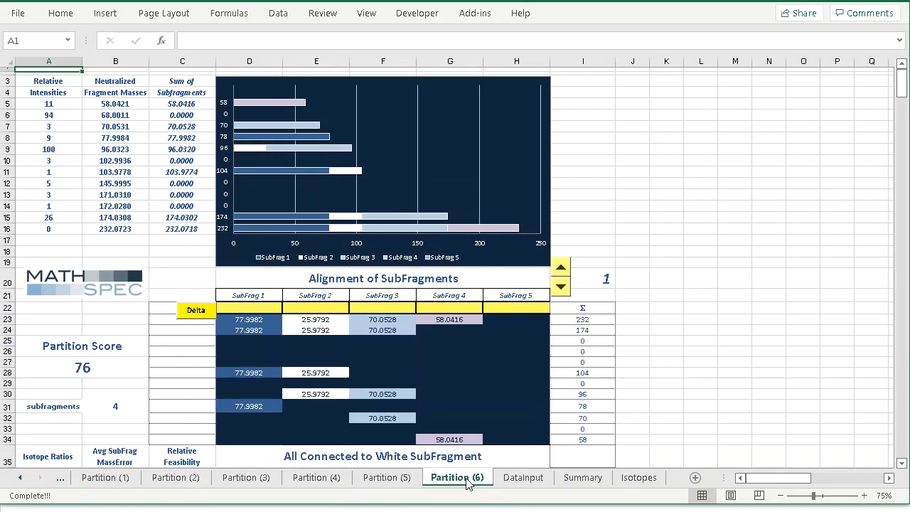
{"action": "left_click", "coordinate": [101, 482]}
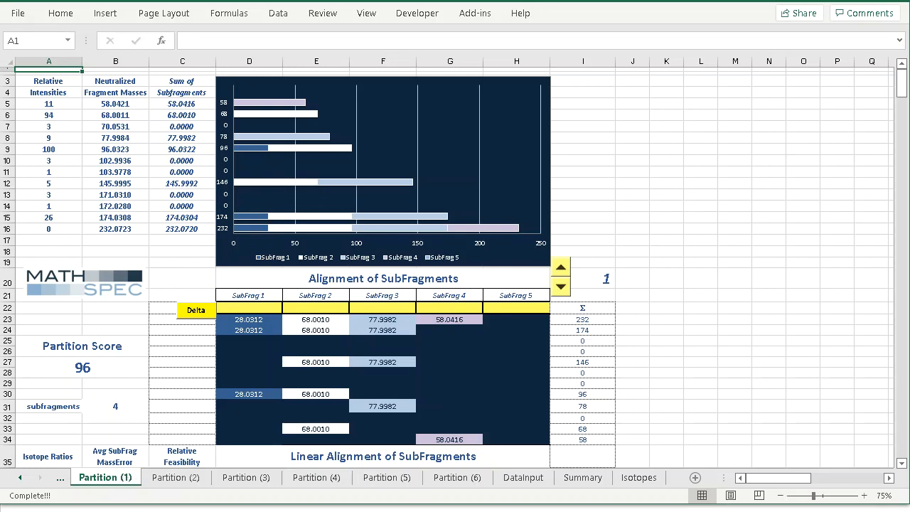
{"action": "scroll", "coordinate": [906, 89], "scroll_direction": "down", "scroll_amount": 3}
{"action": "scroll", "coordinate": [906, 89], "scroll_direction": "up", "scroll_amount": 3}
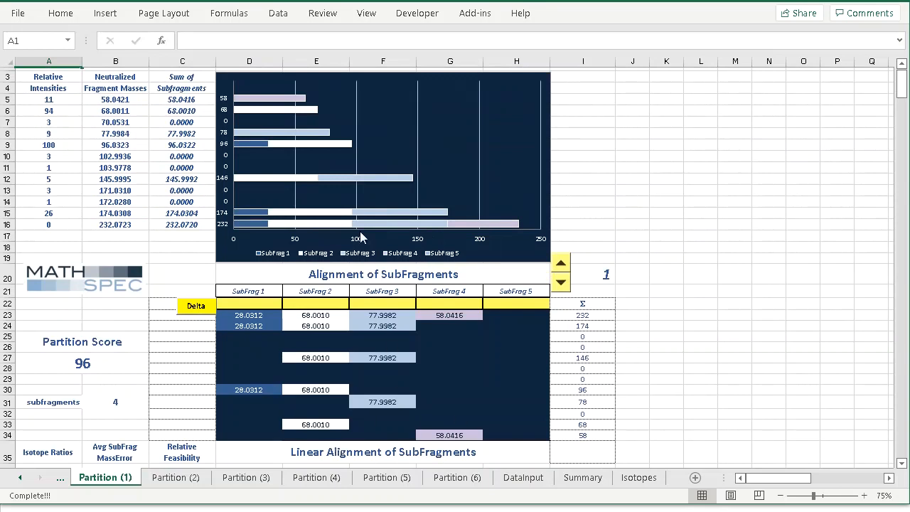
Show subfragment alignment 2 on Partition (1) and examine its bar chart, alignment table and subfragment formulas.
{"action": "mouse_move", "coordinate": [281, 227]}
{"action": "left_click", "coordinate": [561, 263]}
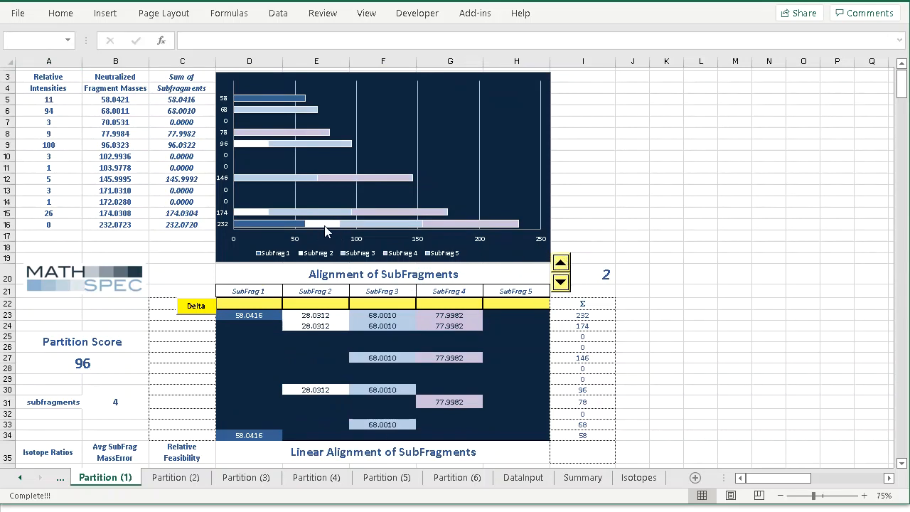
{"action": "mouse_move", "coordinate": [322, 228]}
{"action": "left_click_drag", "start_coordinate": [902, 78], "coordinate": [901, 86]}
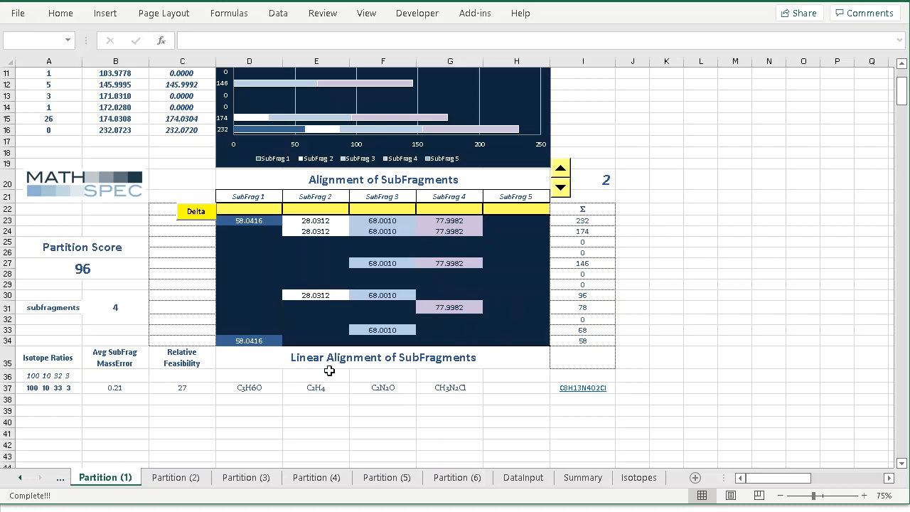
Show subfragment alignment 3 on Partition (1) and check its connectivity label in D35 and the SubFrag 2 formula in E37.
{"action": "left_click", "coordinate": [560, 171]}
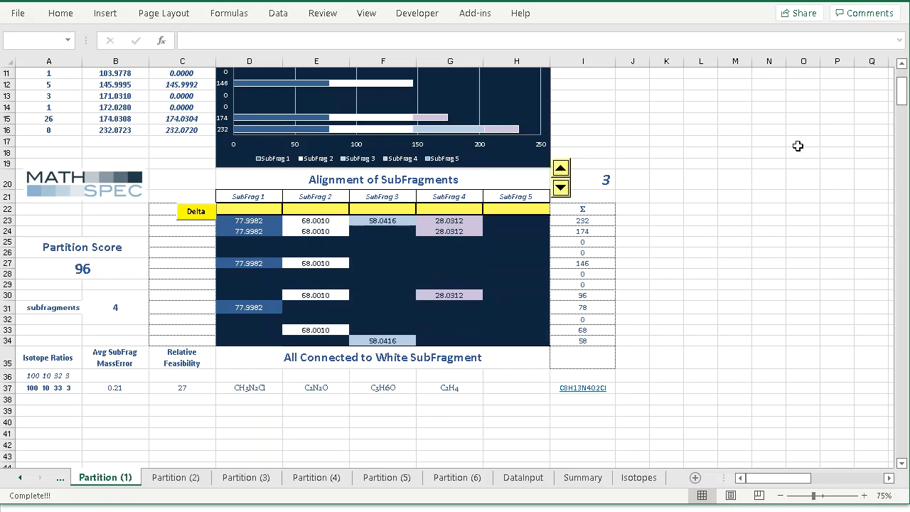
{"action": "left_click_drag", "start_coordinate": [899, 100], "coordinate": [899, 99]}
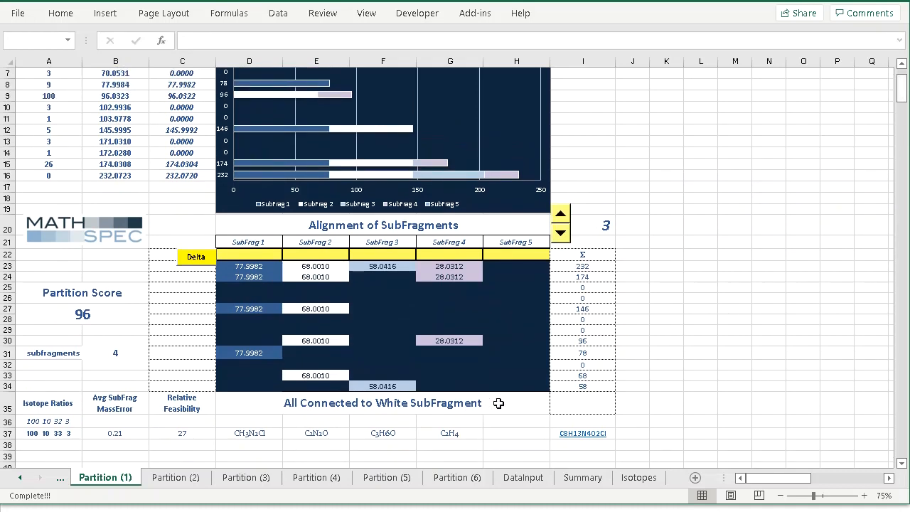
{"action": "left_click", "coordinate": [391, 404]}
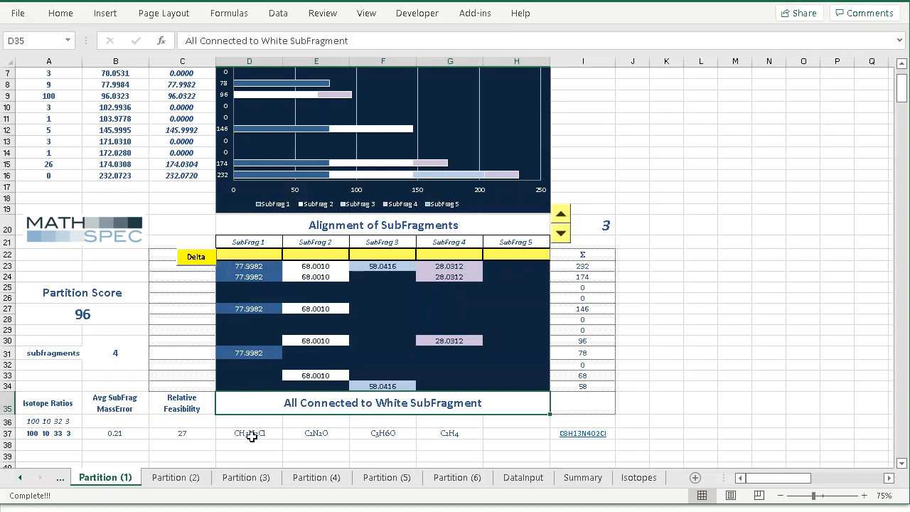
{"action": "left_click", "coordinate": [327, 433]}
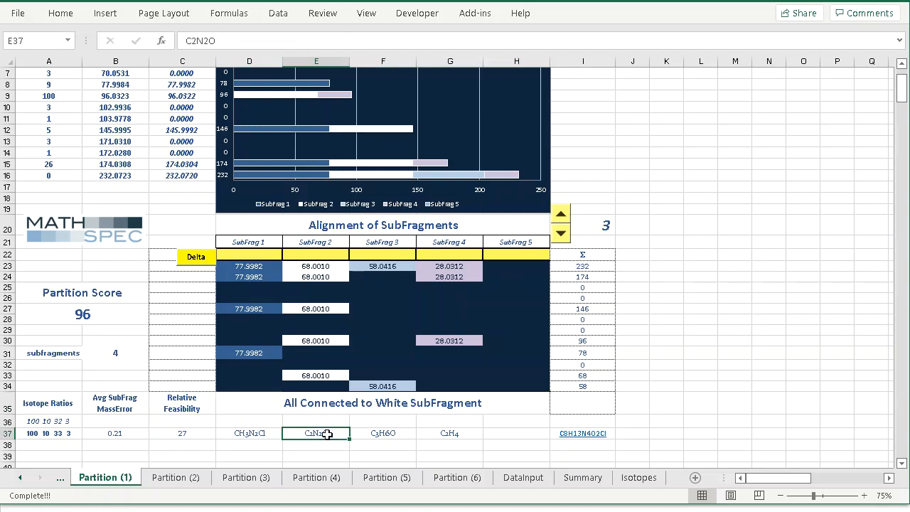